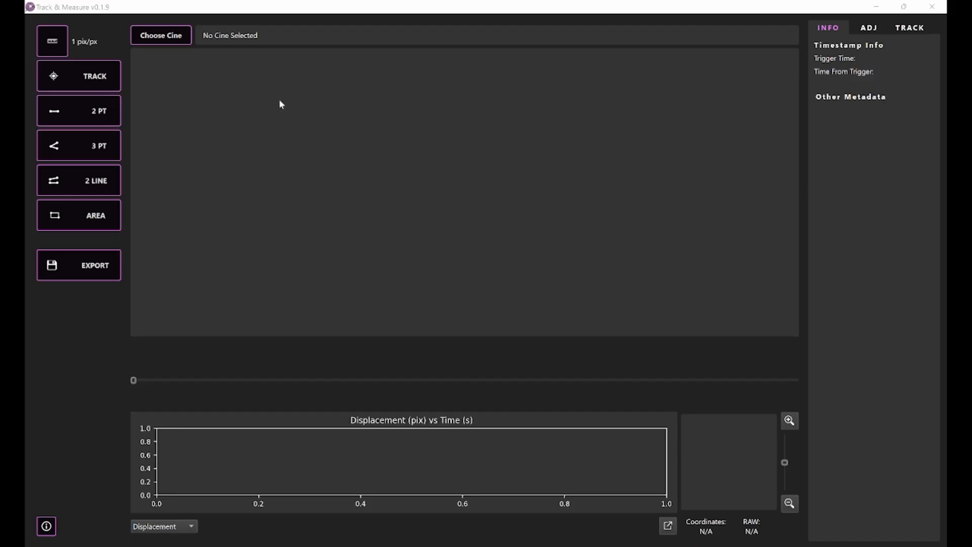
Load the Grouth_Truth_ArUko_mono.cine recording from the Desktop folder and move playback to frame 170.
click(174, 44)
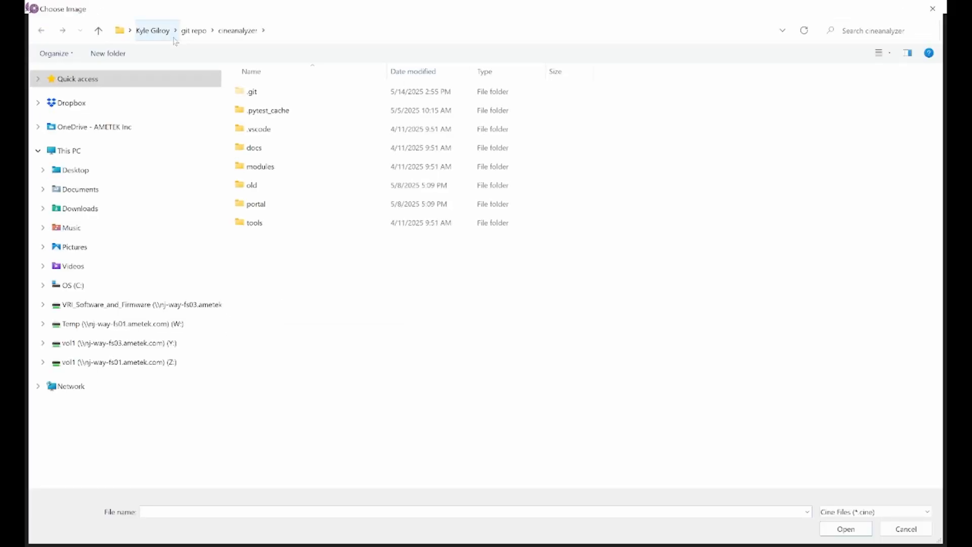
click(100, 169)
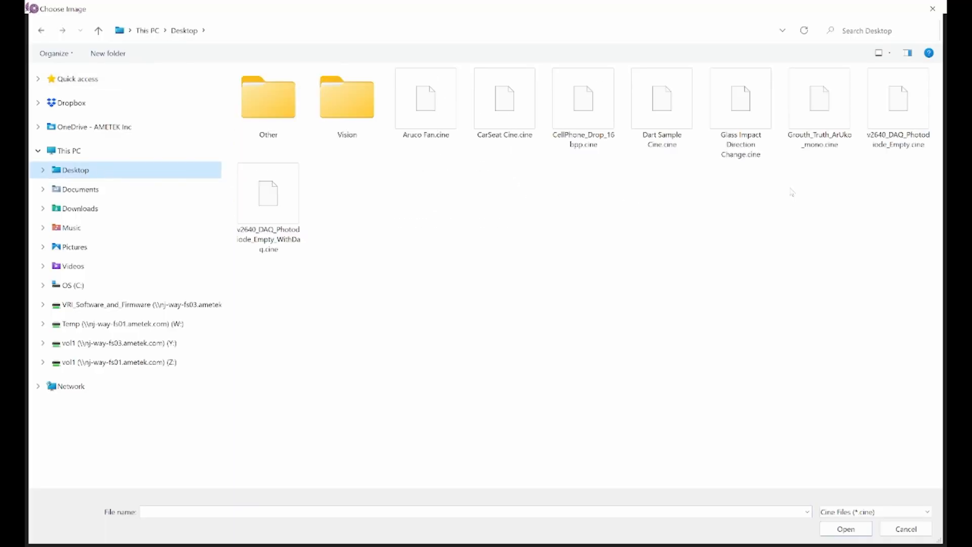
double_click(820, 109)
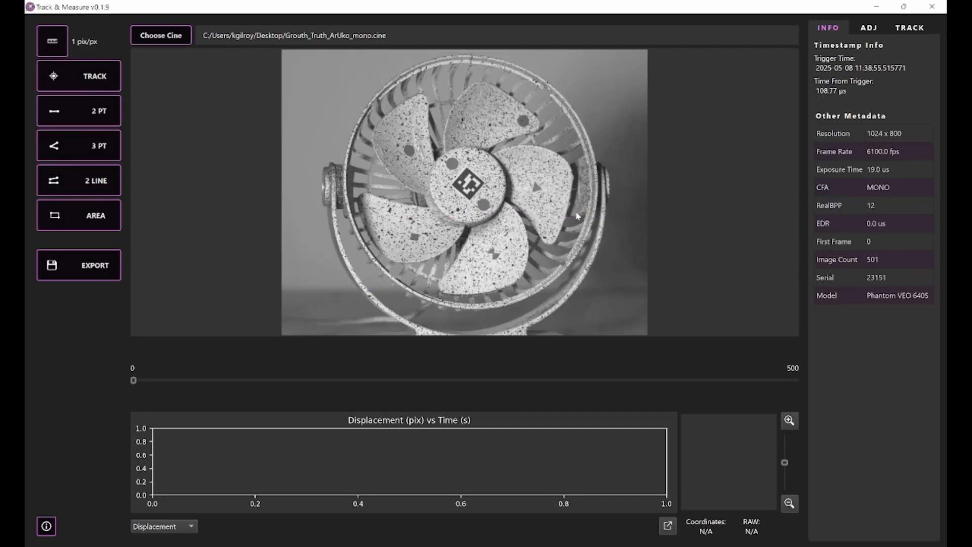
drag(133, 383, 359, 380)
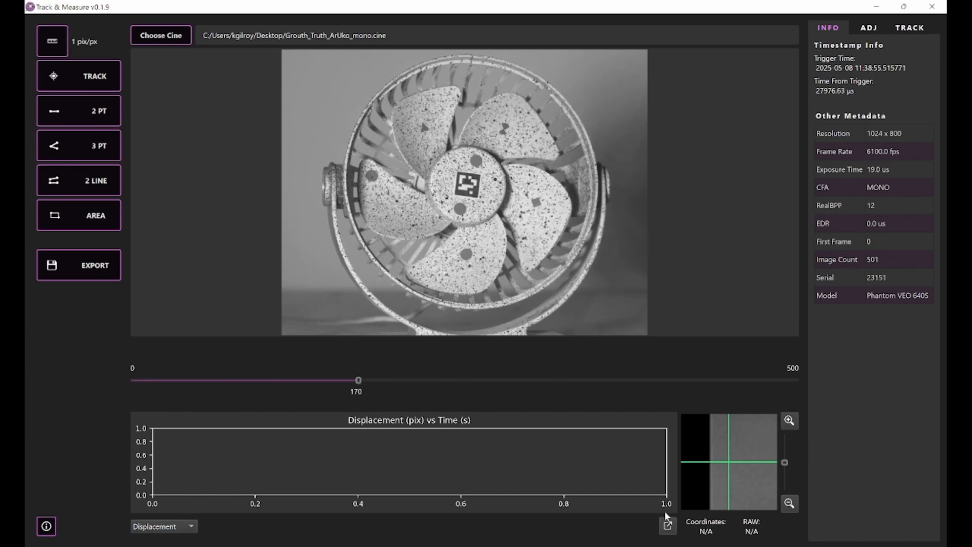
Switch to Pcc, play the fan recording and inspect the outer rim's motion at zoom 2 before returning to Track & Measure.
click(752, 522)
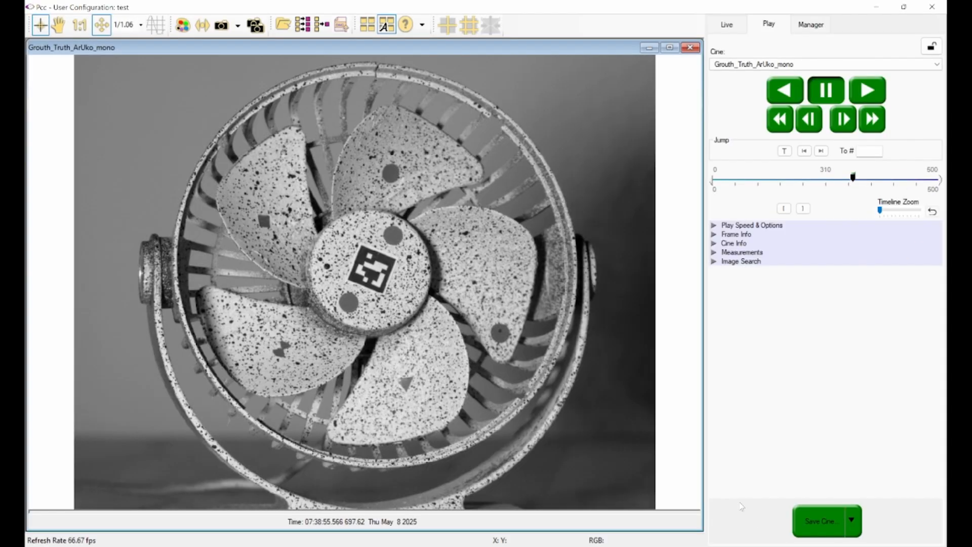
click(865, 90)
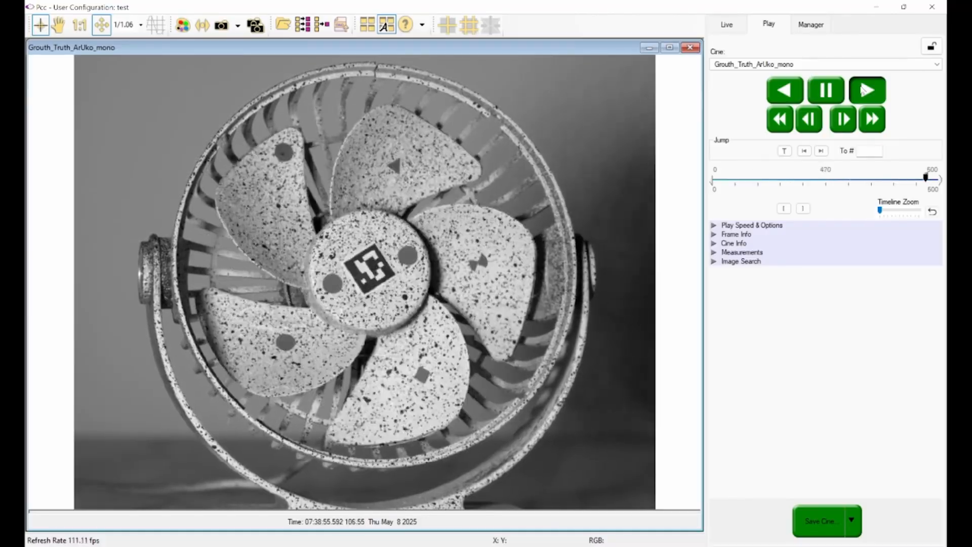
click(776, 92)
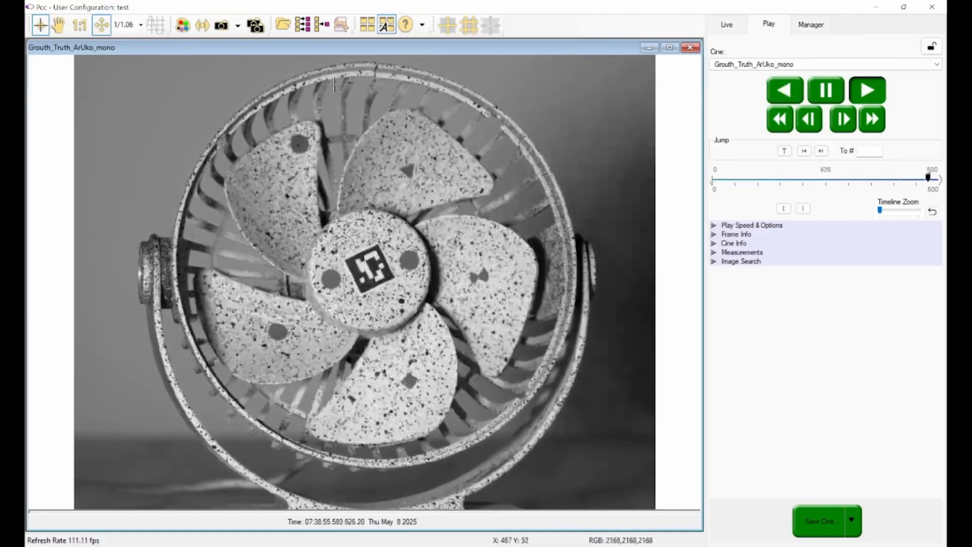
click(131, 26)
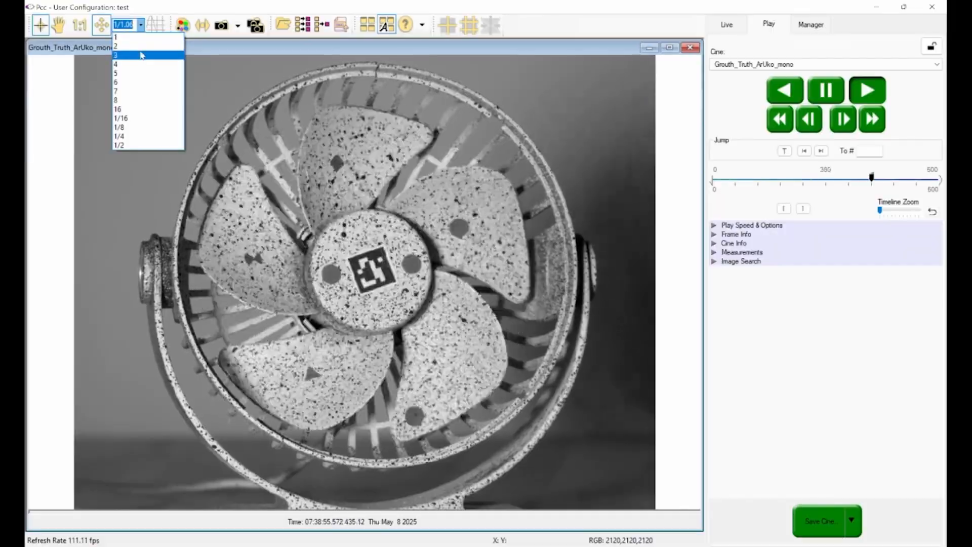
click(142, 47)
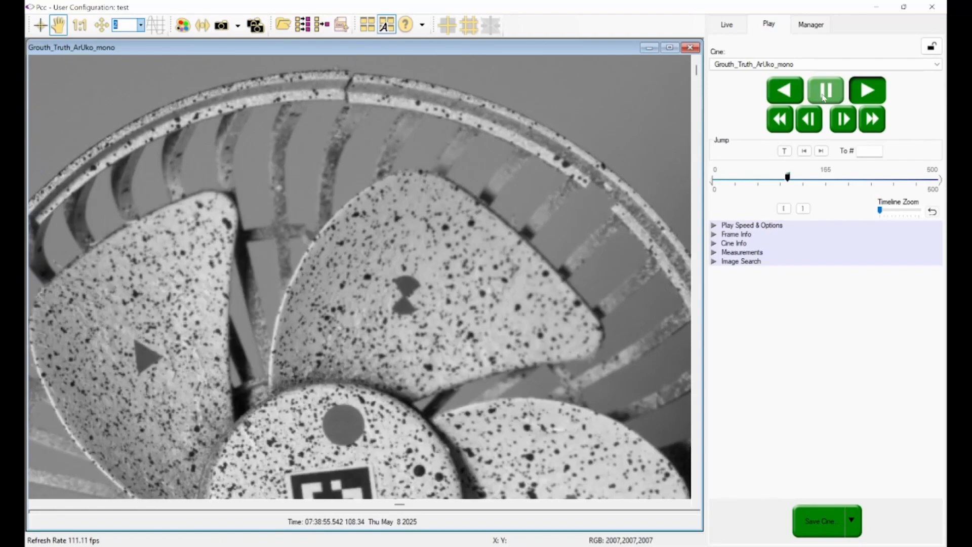
click(826, 90)
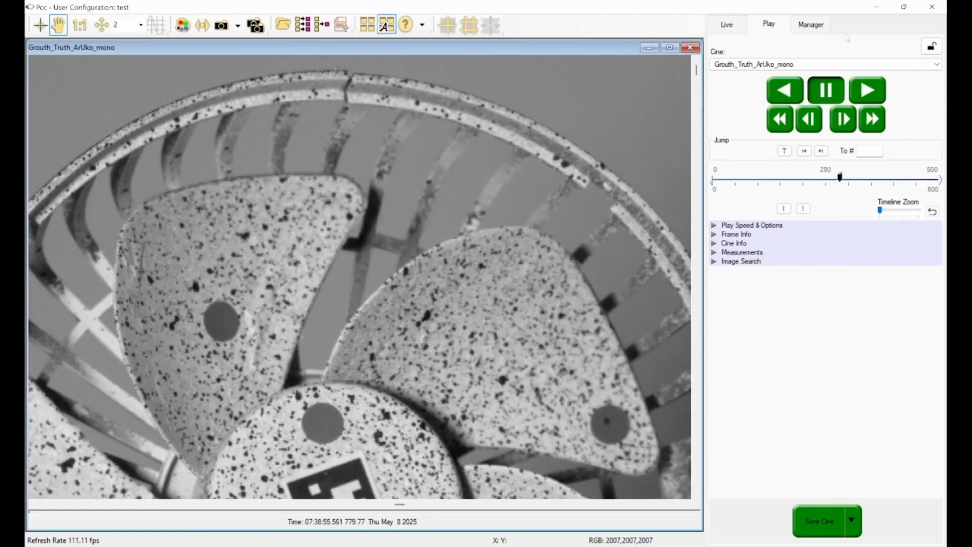
click(874, 8)
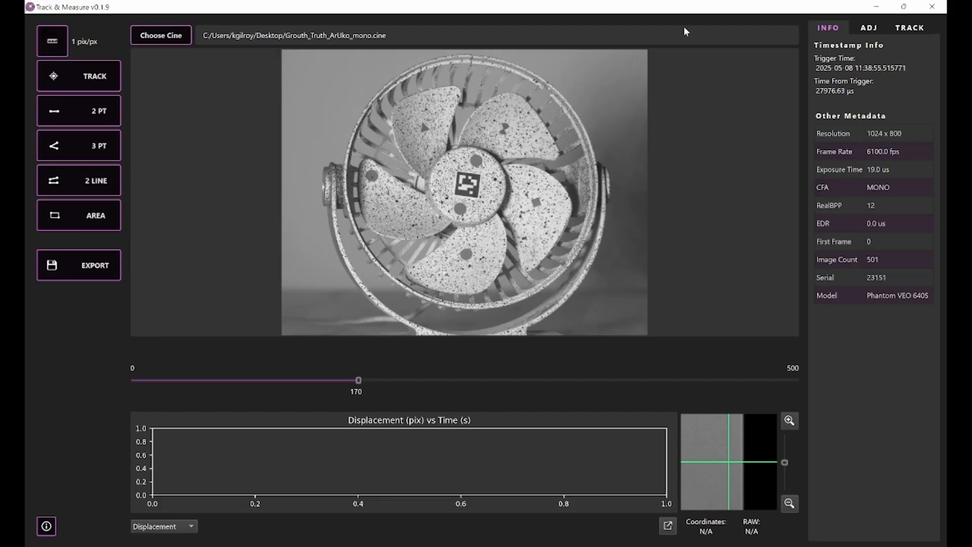
Start an auto track at frame 68 and place its point on a speckle at the top of the fan's rim.
click(71, 85)
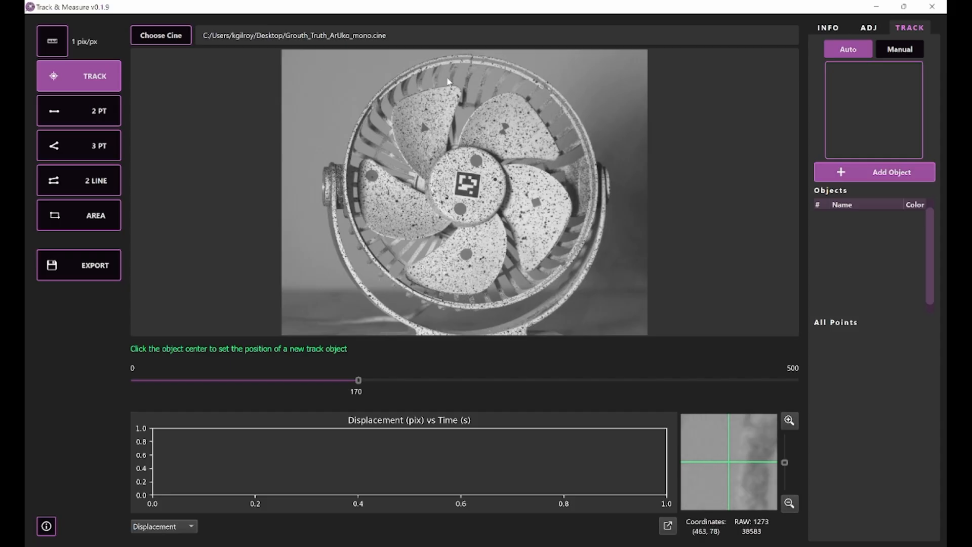
drag(359, 380, 224, 380)
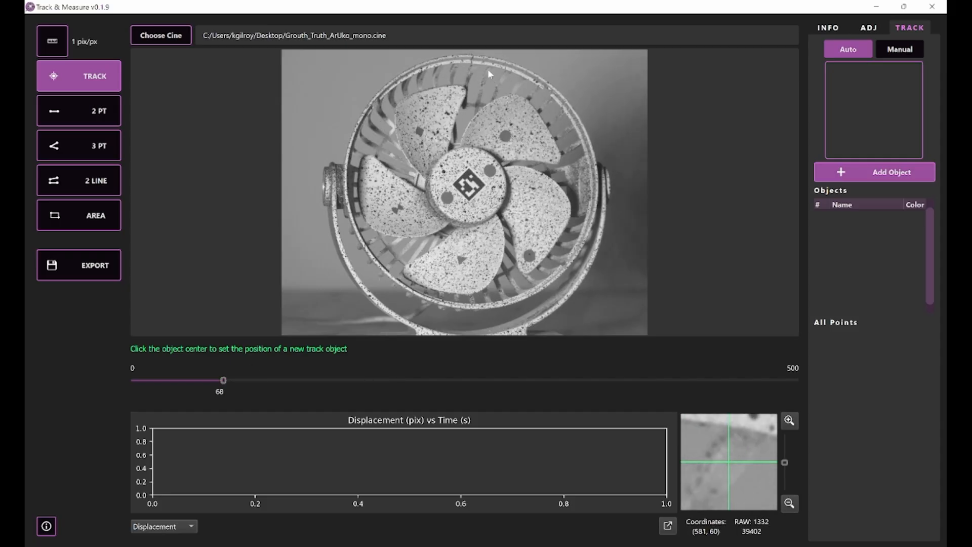
click(452, 64)
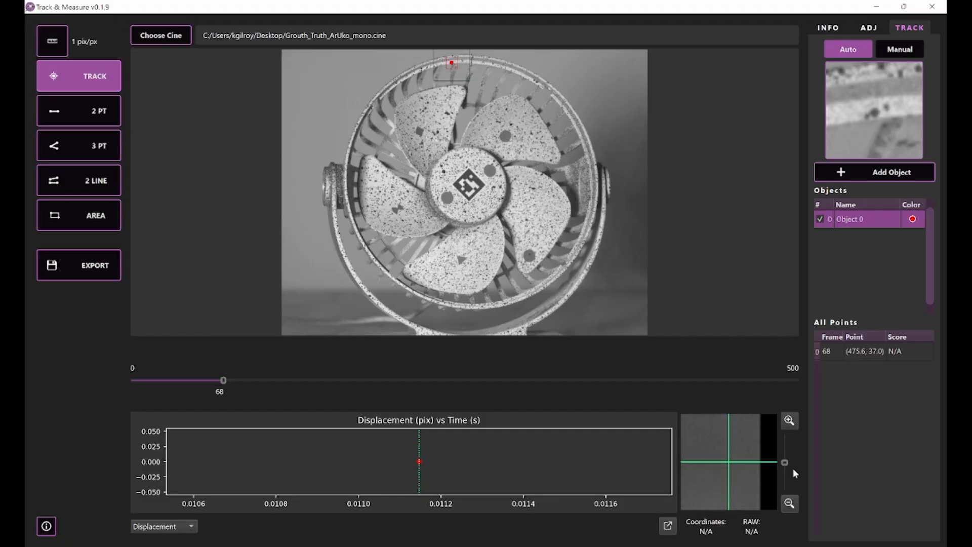
drag(785, 462, 785, 433)
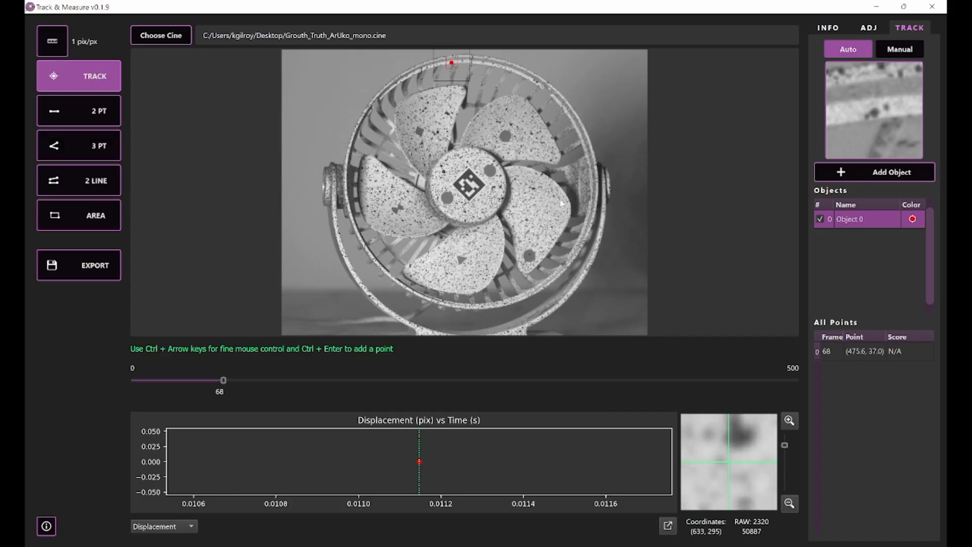
Rename the tracked object as Speckle 1.
right_click(844, 219)
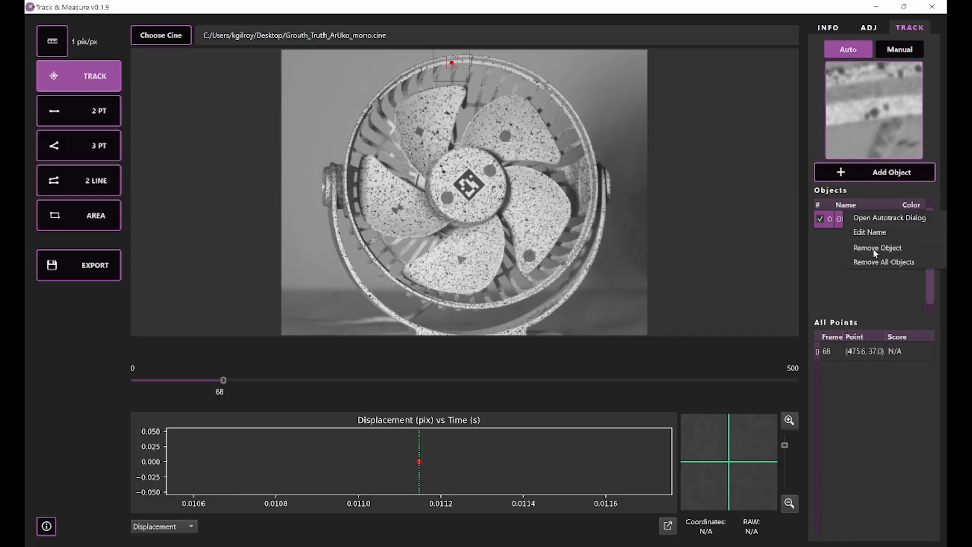
click(877, 232)
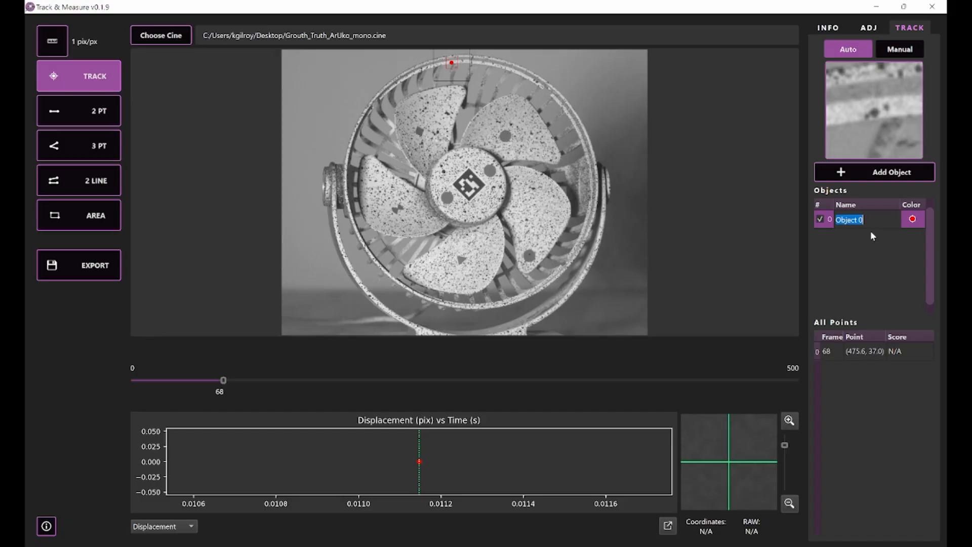
text(Speckle 1)
key(Return)
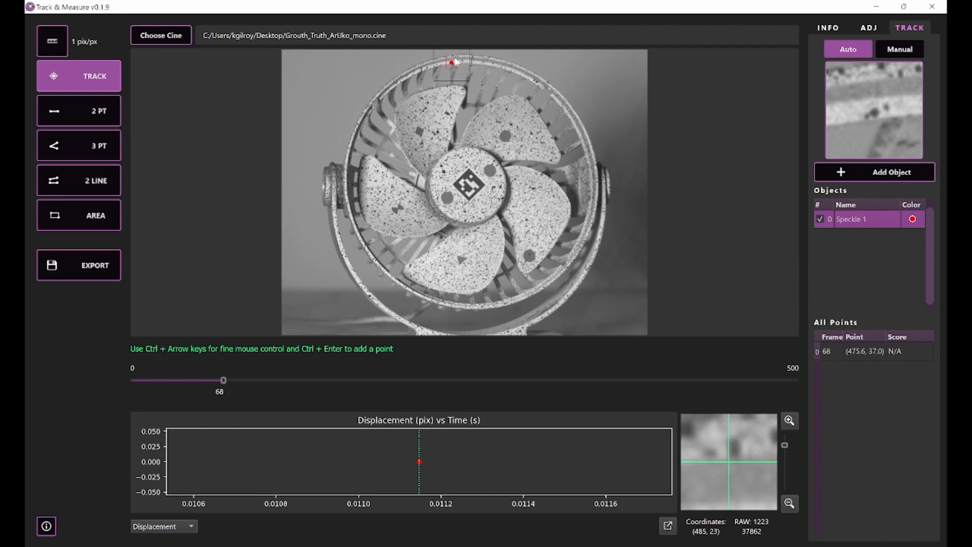
Open the autotrack configuration for Speckle 1 and set the template size to 21 by 21.
right_click(858, 217)
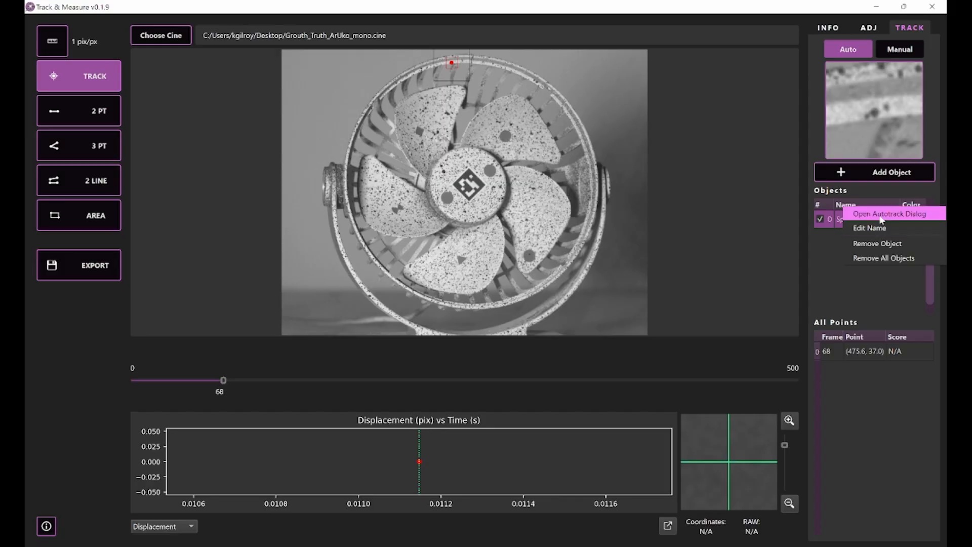
click(881, 213)
drag(461, 166, 173, 173)
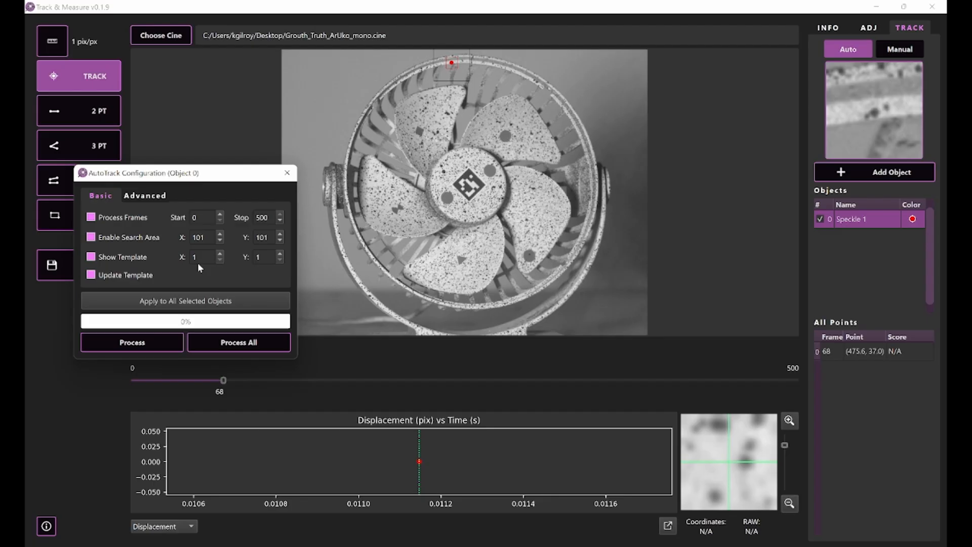
text(21)
key(Tab)
text(21)
key(Tab)
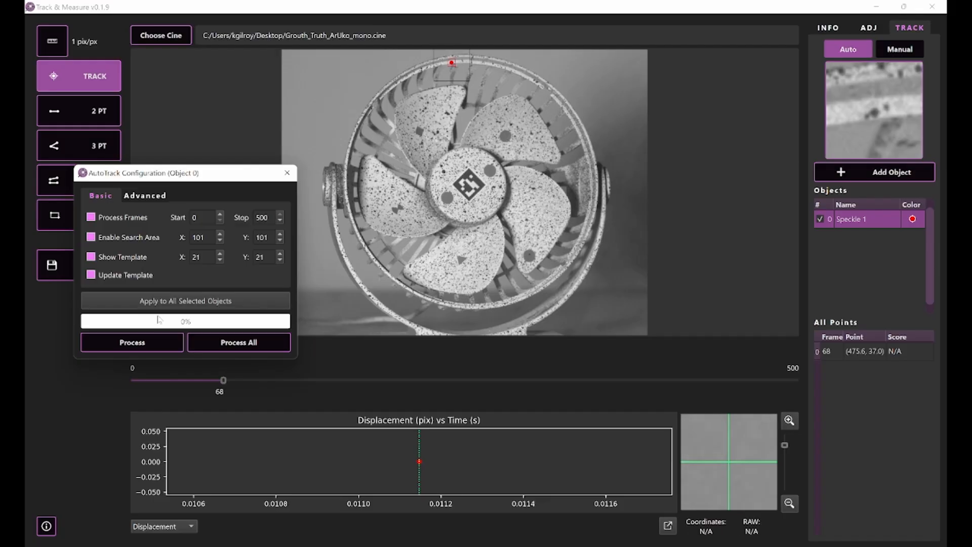
Set the autotrack search area to 31 in X and 31 in Y.
drag(204, 237, 177, 236)
text(31)
drag(268, 238, 256, 237)
text(31)
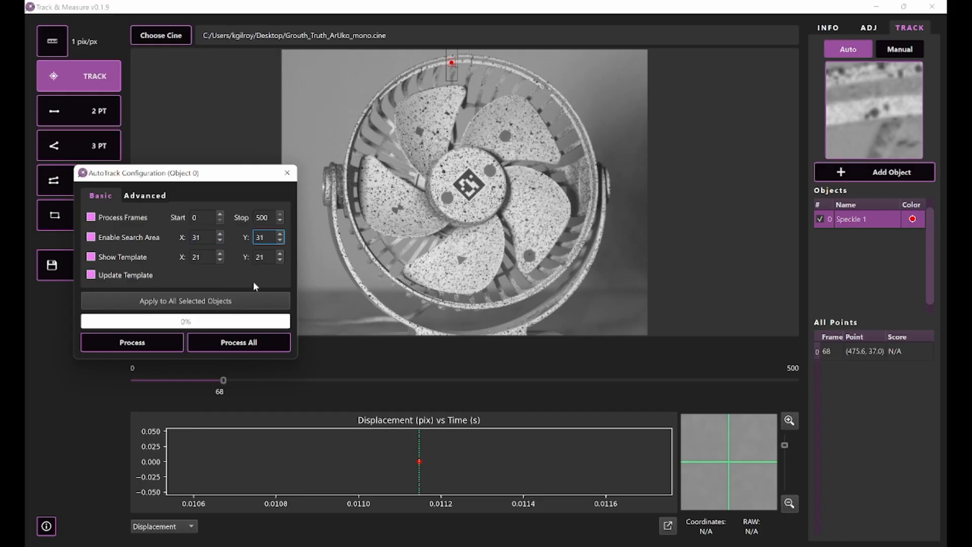
click(210, 236)
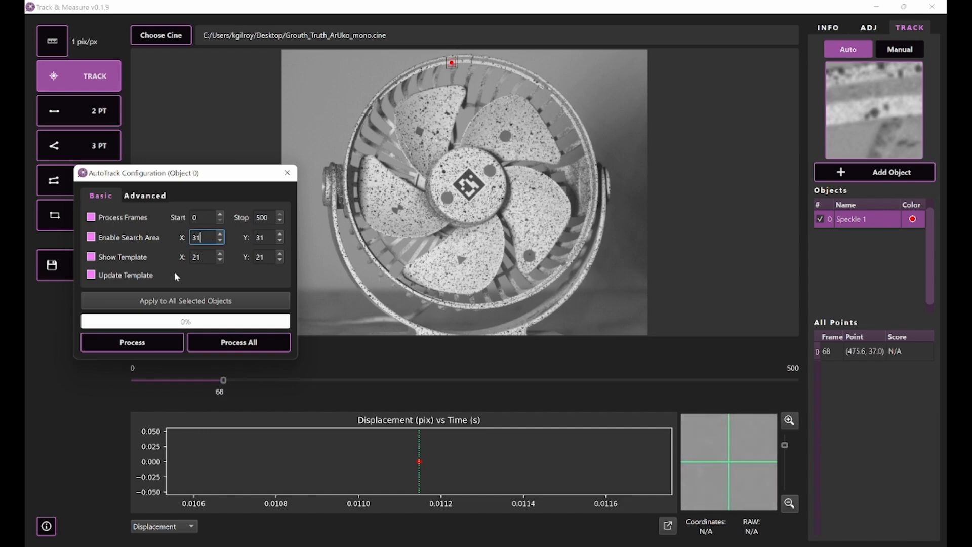
Set the advanced autotrack interpolation to 1/10 pix.
click(134, 278)
click(150, 197)
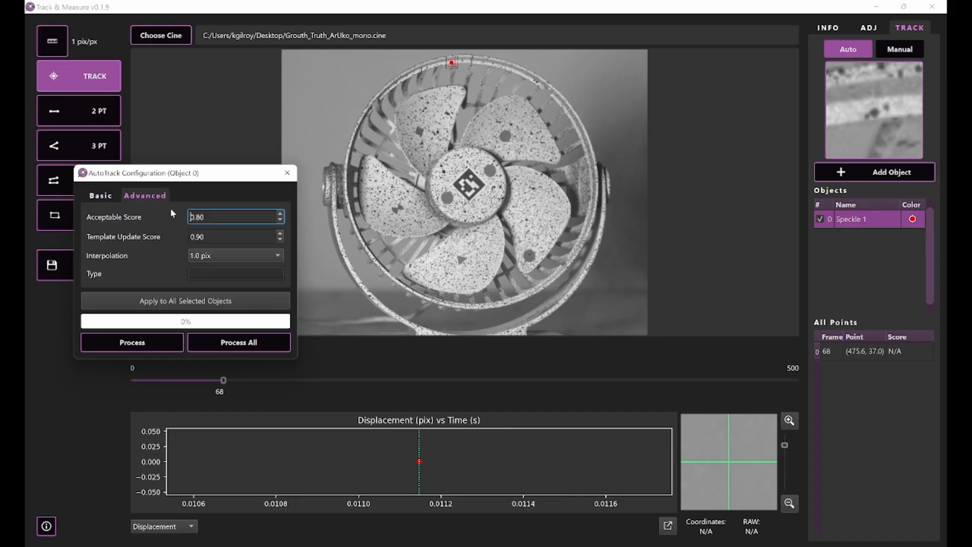
click(213, 254)
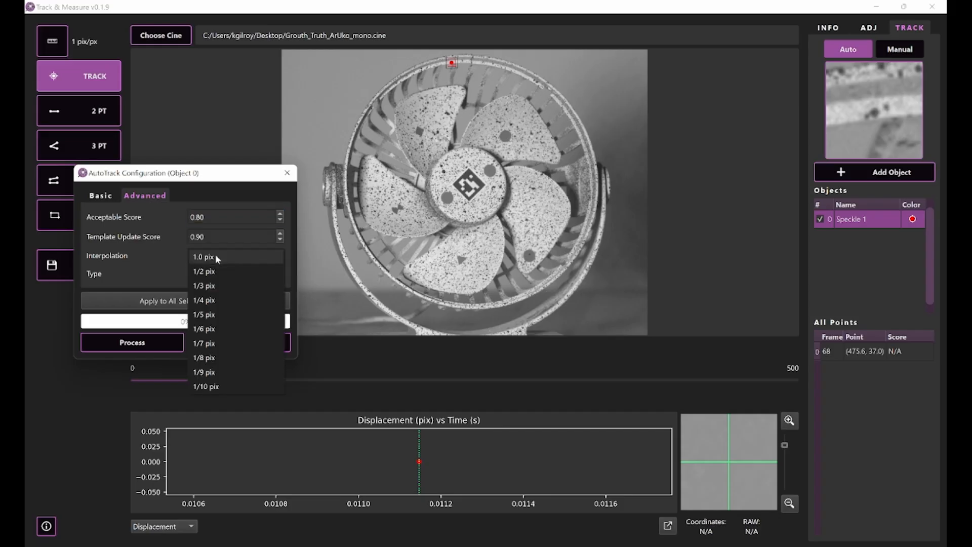
click(213, 388)
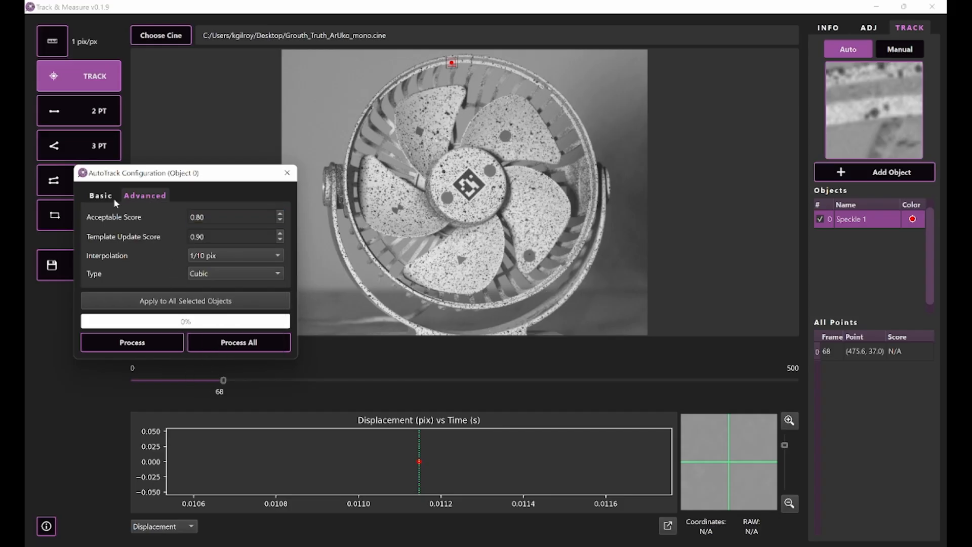
Process the autotrack for Speckle 1, close its configuration and review the tracked point by scrubbing back through the frames.
click(156, 341)
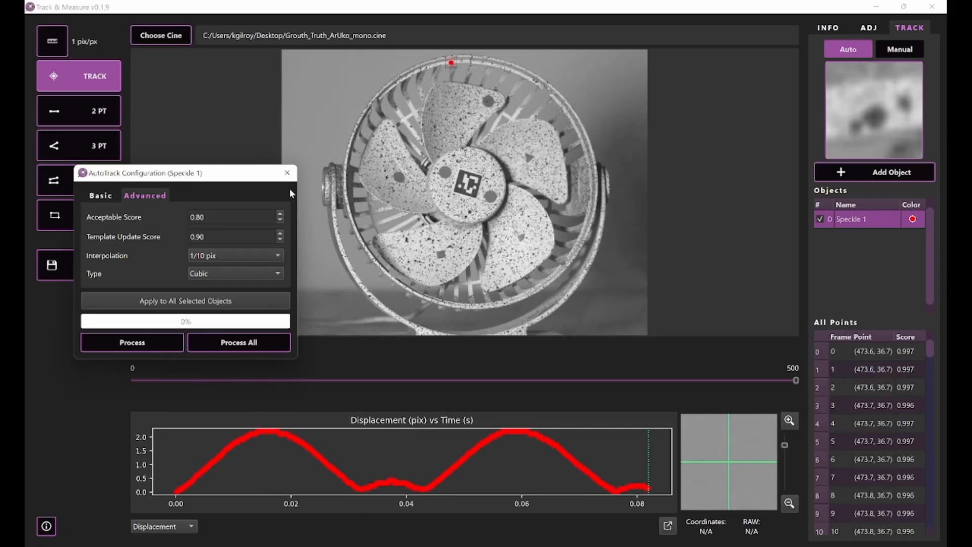
click(288, 174)
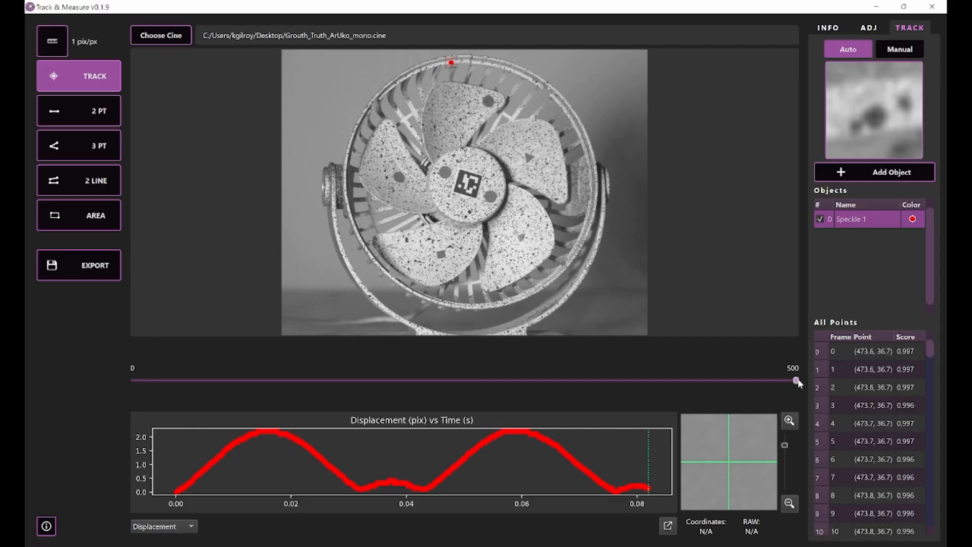
mouse_move(796, 380)
mouse_down()
mouse_move(438, 394)
mouse_move(277, 378)
mouse_move(152, 380)
mouse_move(738, 379)
mouse_move(205, 386)
mouse_move(461, 385)
mouse_up()
mouse_move(642, 382)
mouse_down()
mouse_move(771, 379)
mouse_move(335, 391)
mouse_up()
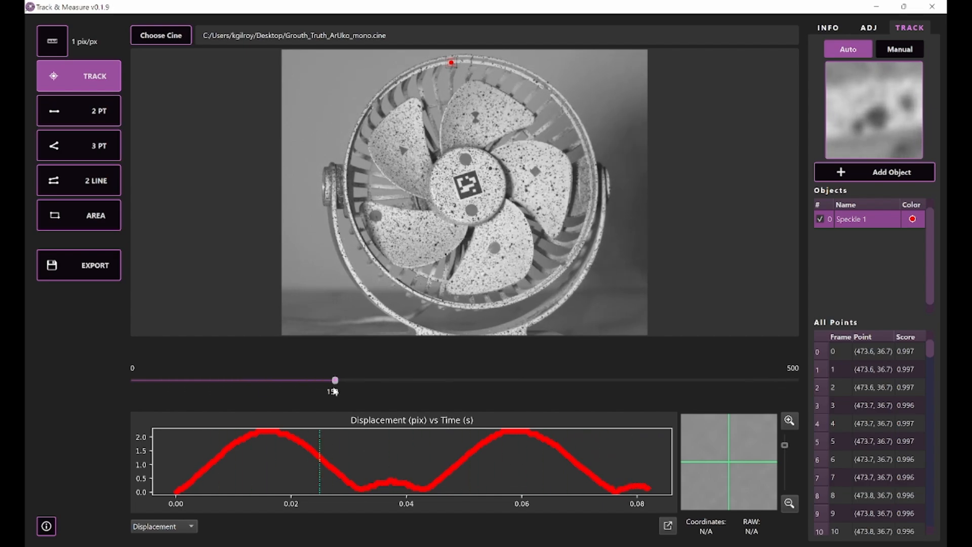
View the X-Displacement and Y-Displacement graphs of the tracked speckle.
click(165, 526)
click(164, 440)
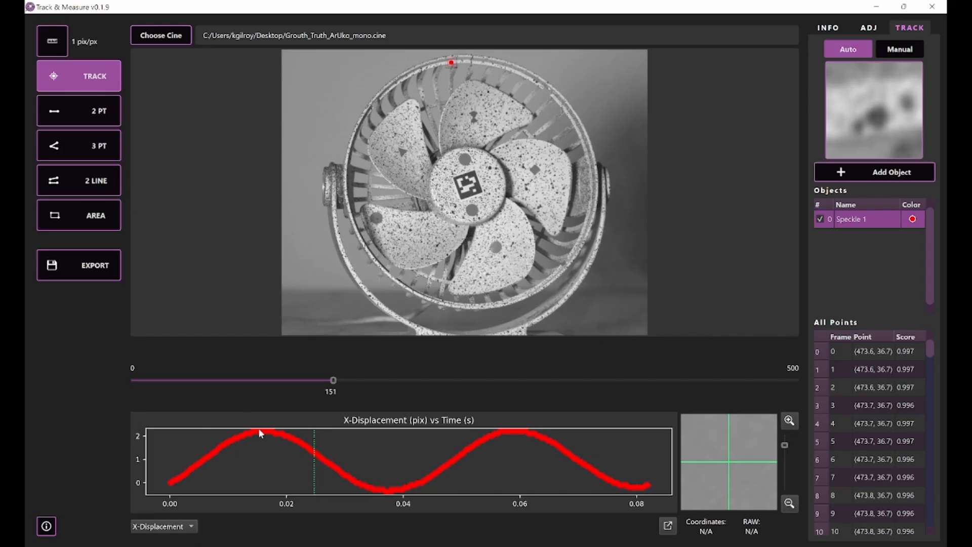
click(178, 527)
click(168, 448)
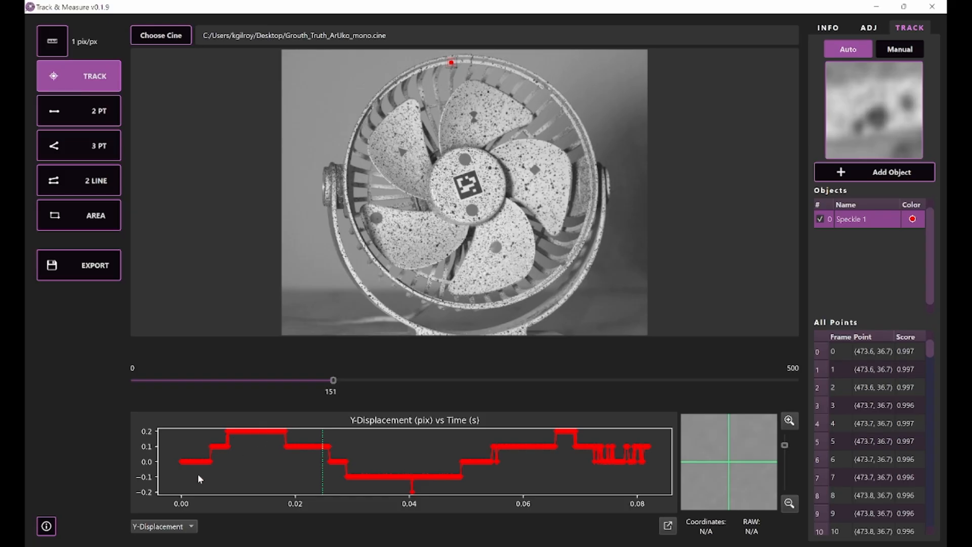
Plot the speckle's X-Vibration spectrum and open the graph in a separate window over the image area.
click(190, 526)
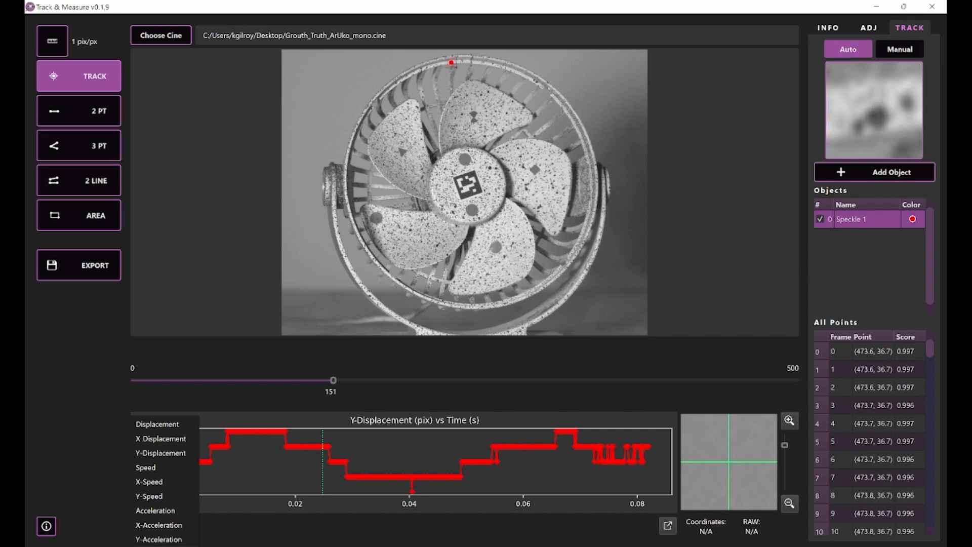
click(158, 545)
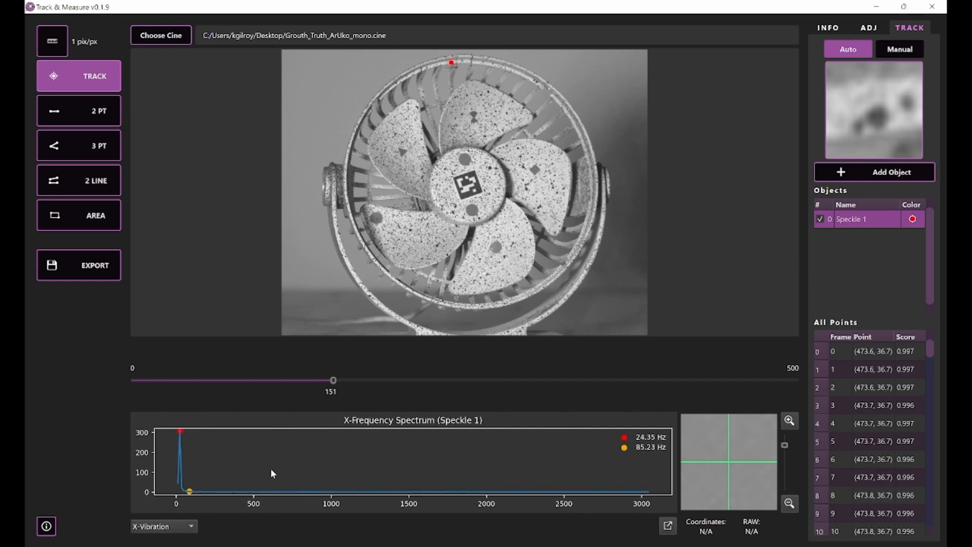
click(668, 526)
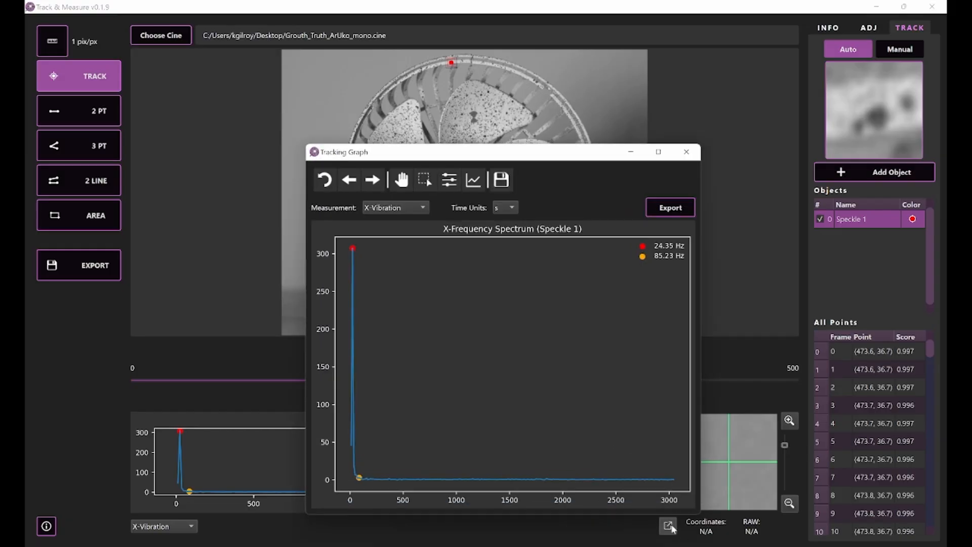
drag(486, 152, 303, 120)
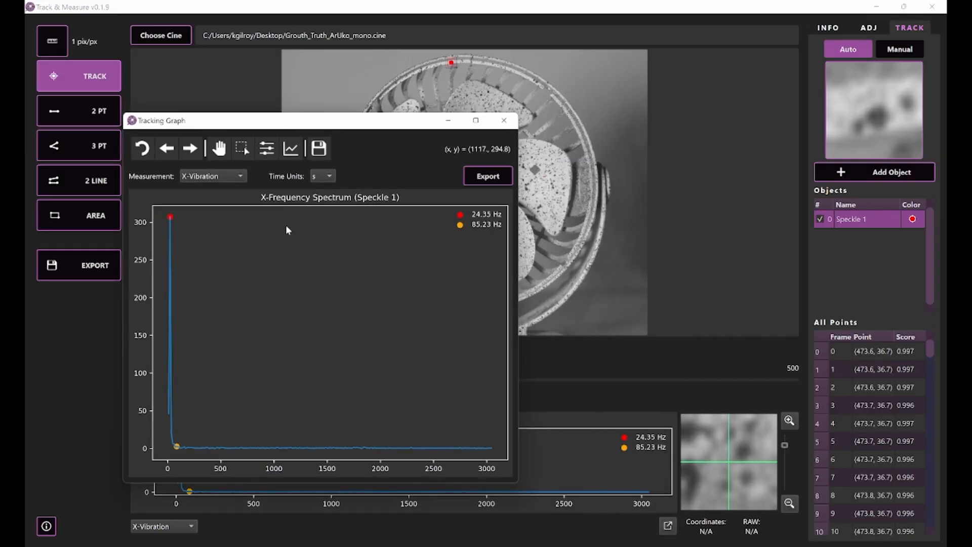
Zoom the separate X-Vibration graph in on the low-frequency peaks of Speckle 1's spectrum.
click(243, 147)
drag(160, 216, 203, 454)
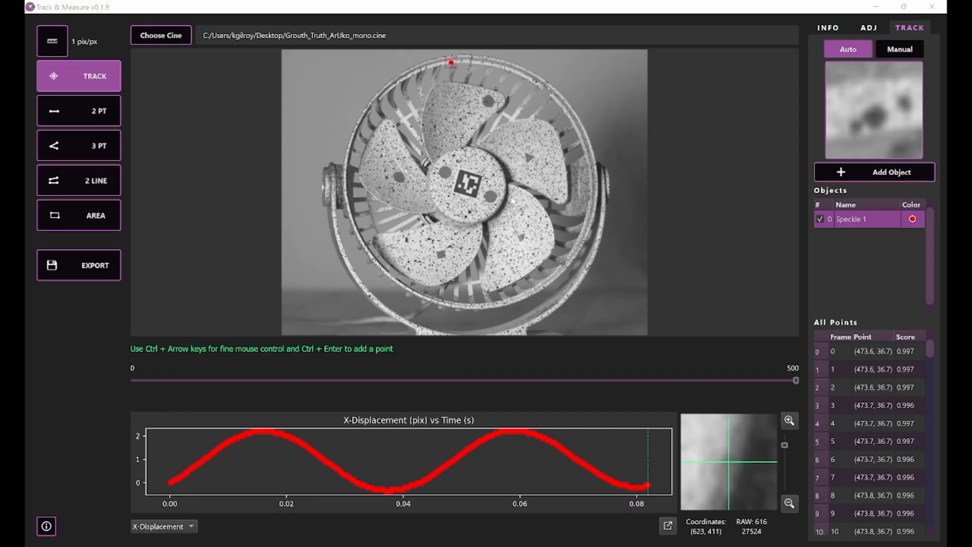
Add a new track object on the grey dot at the hub's lower right in frame 500 and open its autotrack configuration.
click(840, 173)
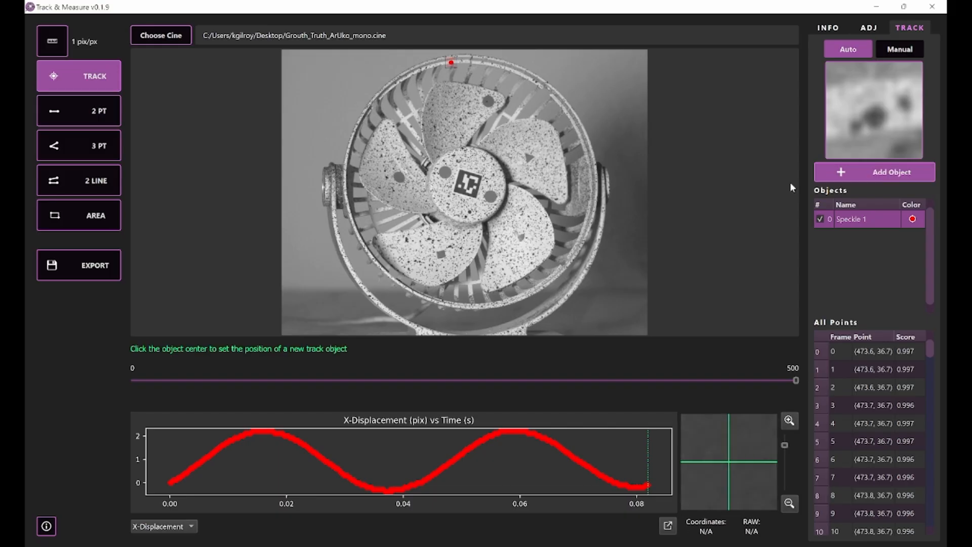
click(491, 198)
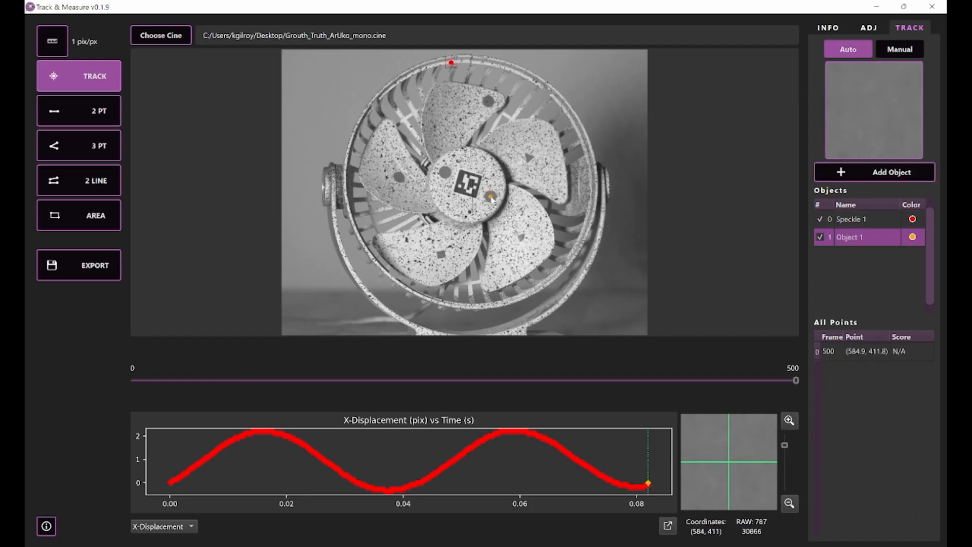
right_click(859, 239)
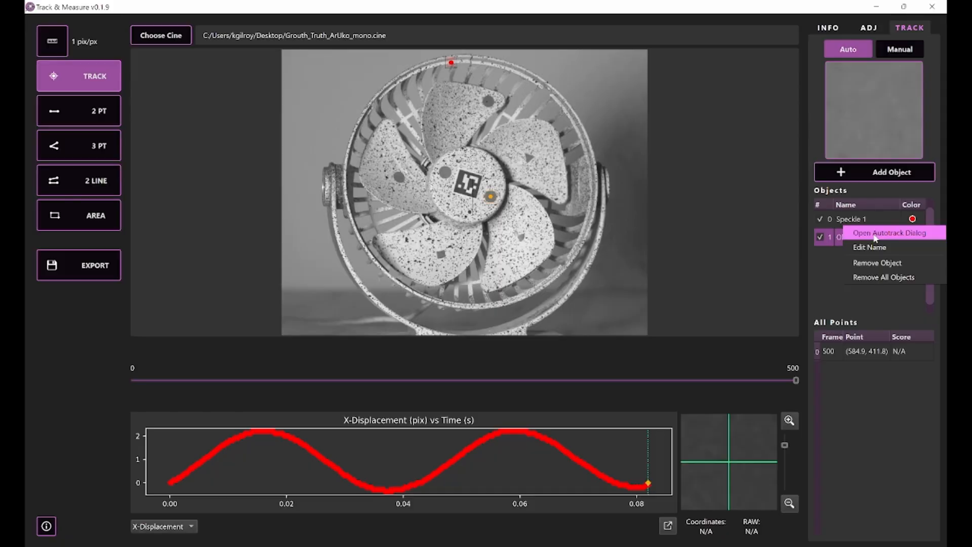
click(875, 235)
drag(482, 177, 236, 173)
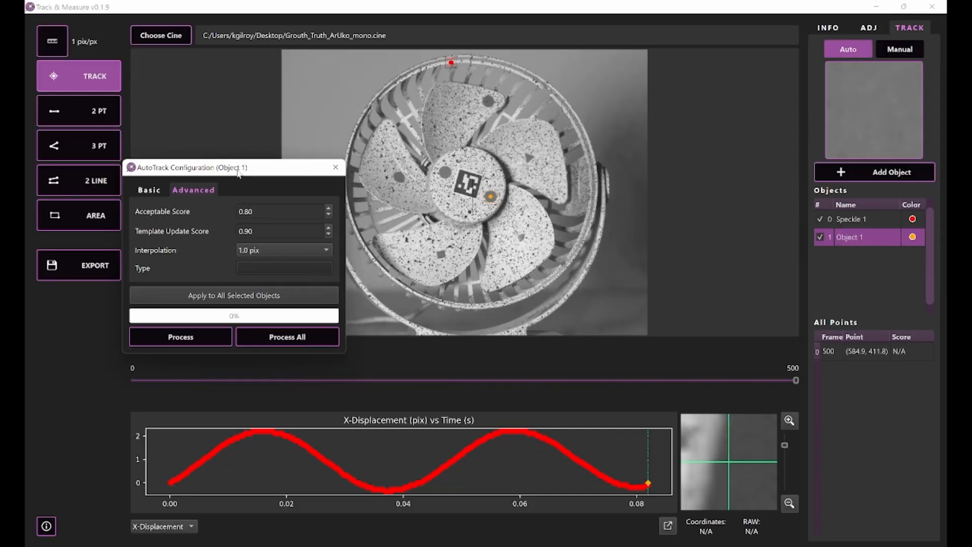
Disable template updating for Object 1 and set its template size to 41 by 41.
click(152, 191)
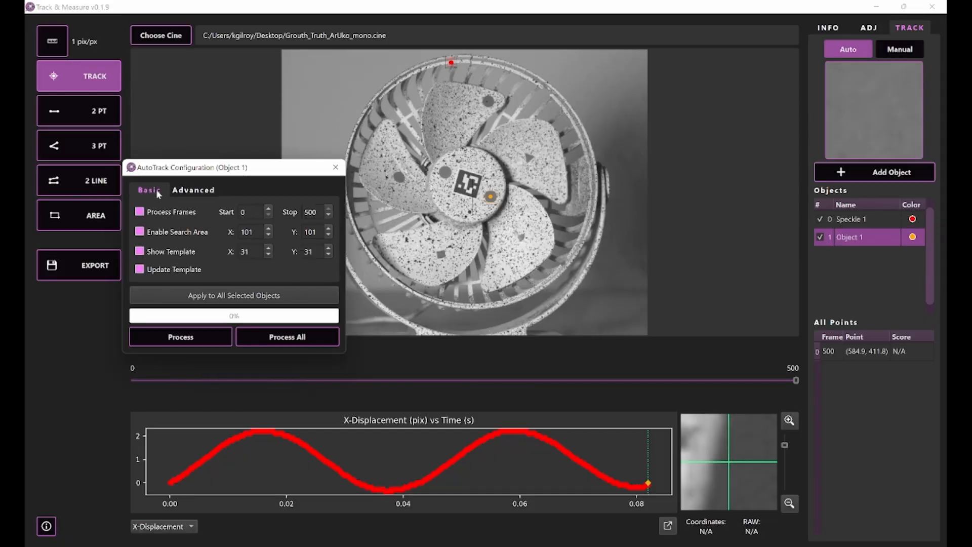
click(158, 271)
double_click(255, 252)
text(41)
key(Tab)
text(41)
key(Return)
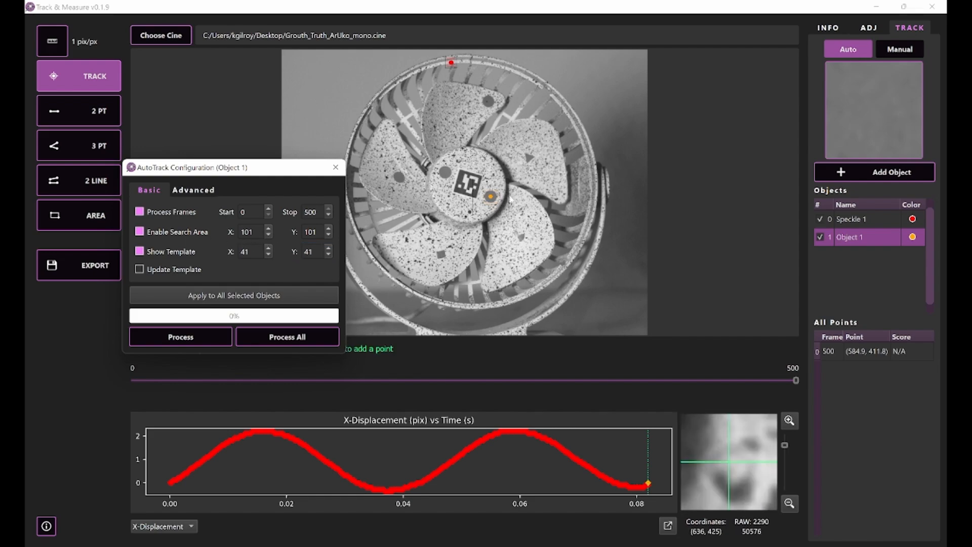
Set Object 1's advanced acceptable score to 0.60.
click(193, 189)
double_click(246, 211)
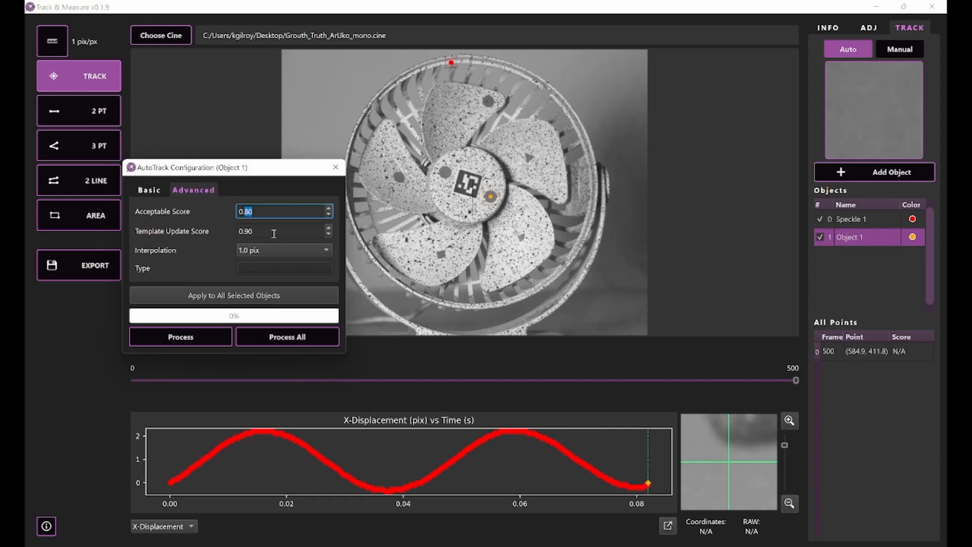
text(60)
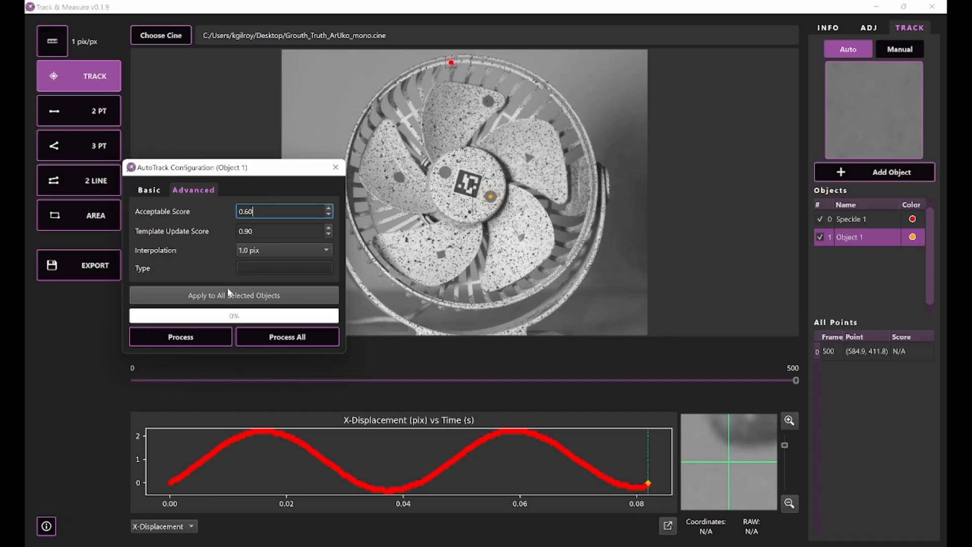
click(265, 229)
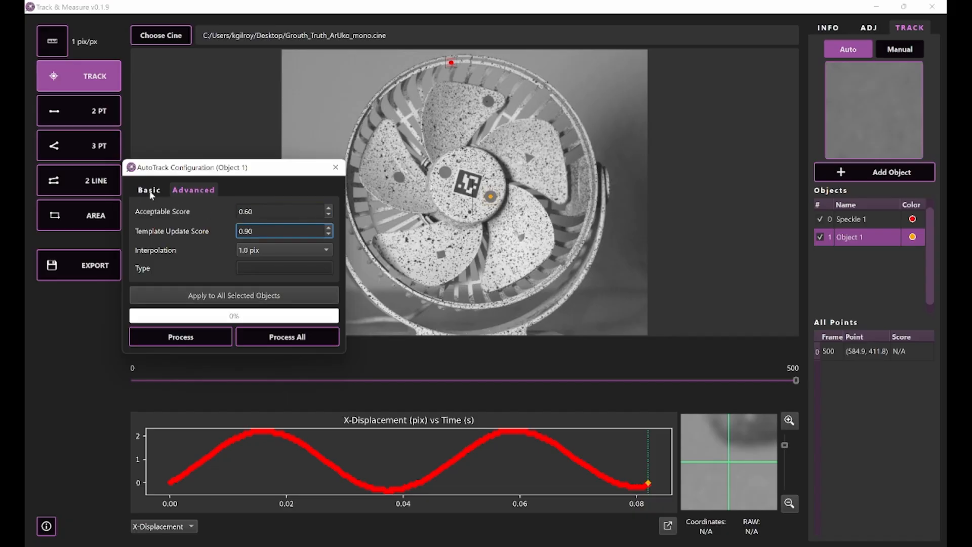
Process the autotrack for Object 1, close its configuration and review the tracked path by scrubbing back to frame 371.
click(150, 192)
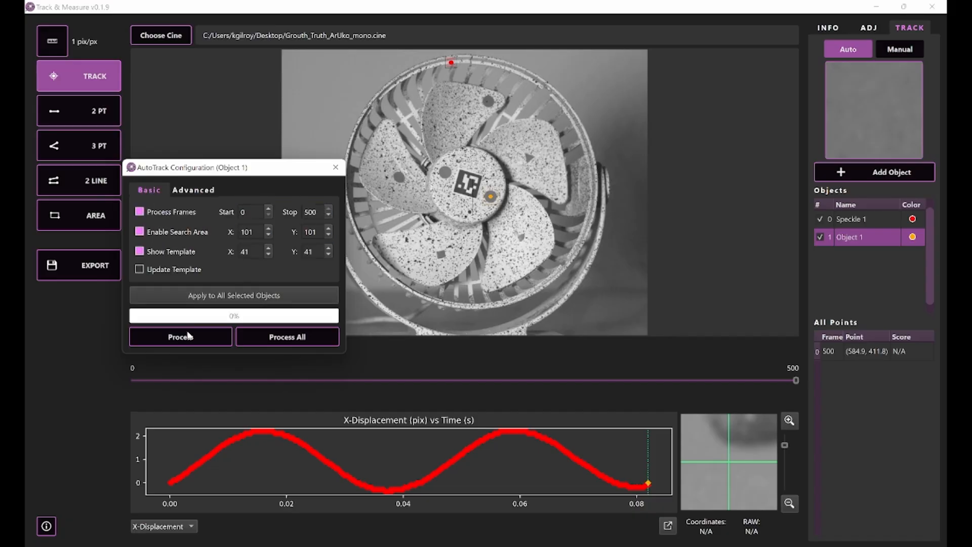
click(191, 338)
click(336, 168)
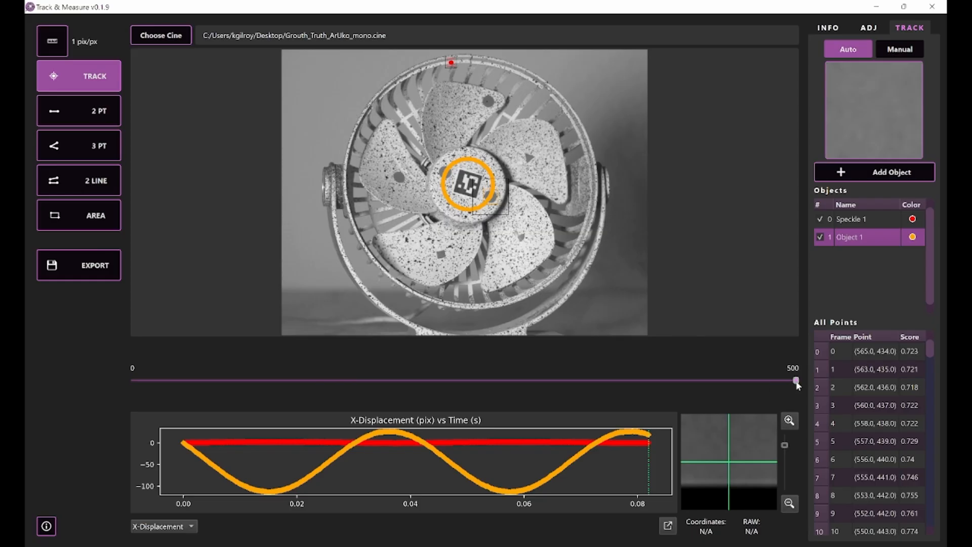
mouse_move(797, 384)
mouse_down()
mouse_move(280, 401)
mouse_move(241, 394)
mouse_move(625, 383)
mouse_up()
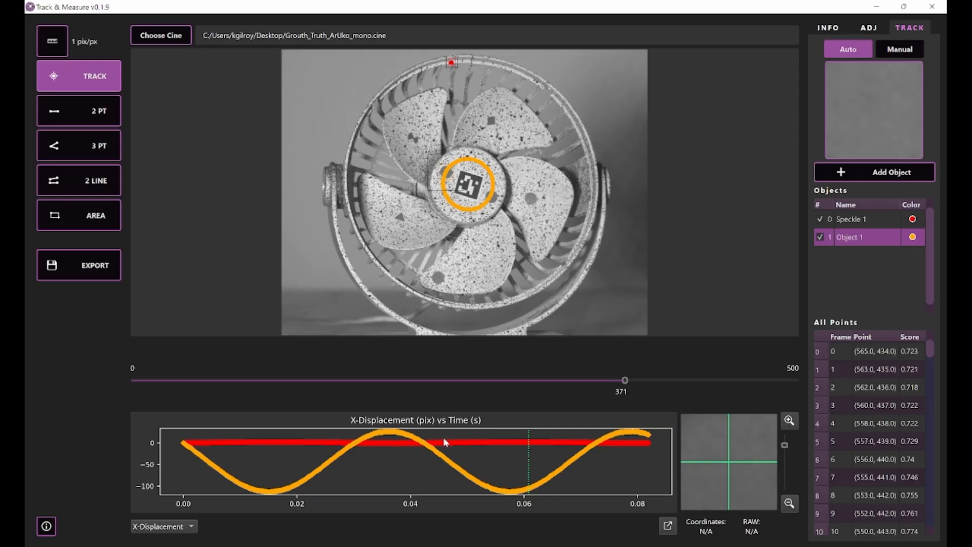
Open the X-Displacement graph in a separate window and zoom in on Speckle 1's curve to compare it with Object 1's.
click(668, 525)
drag(612, 153, 447, 71)
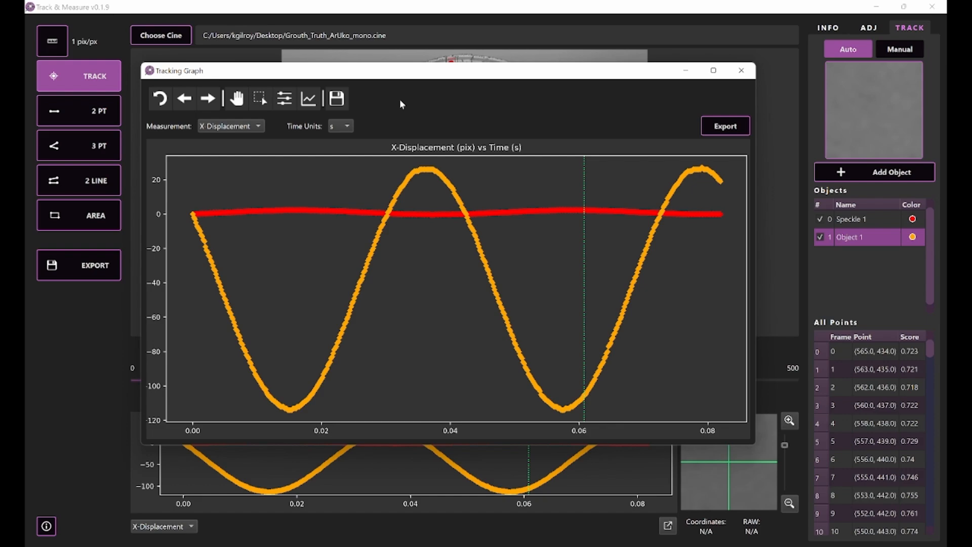
click(260, 99)
drag(186, 207, 734, 414)
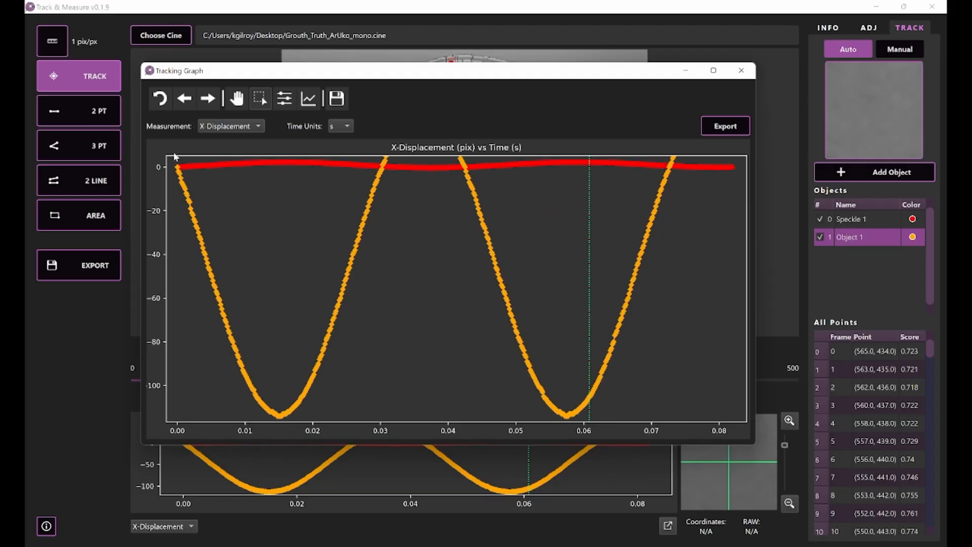
drag(172, 156, 738, 205)
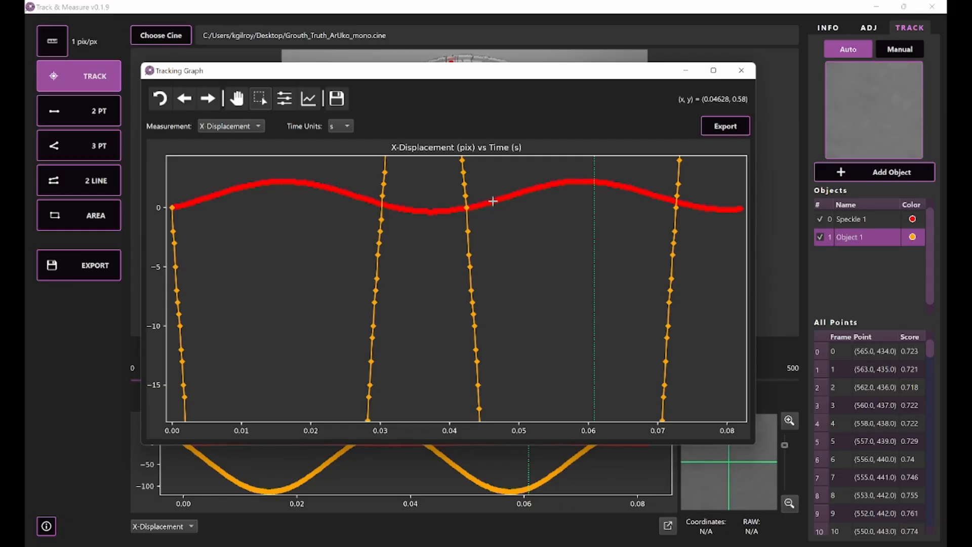
drag(395, 71, 408, 122)
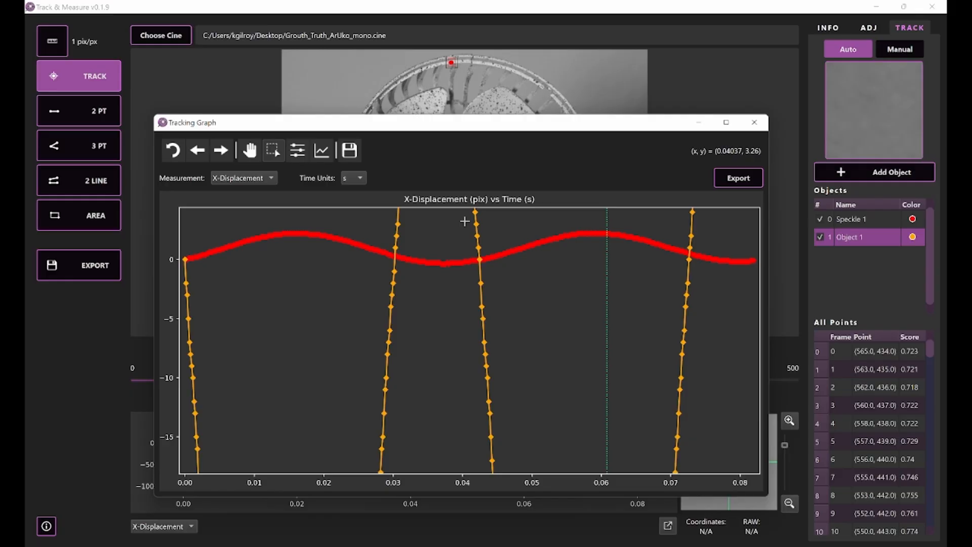
drag(405, 126, 387, 106)
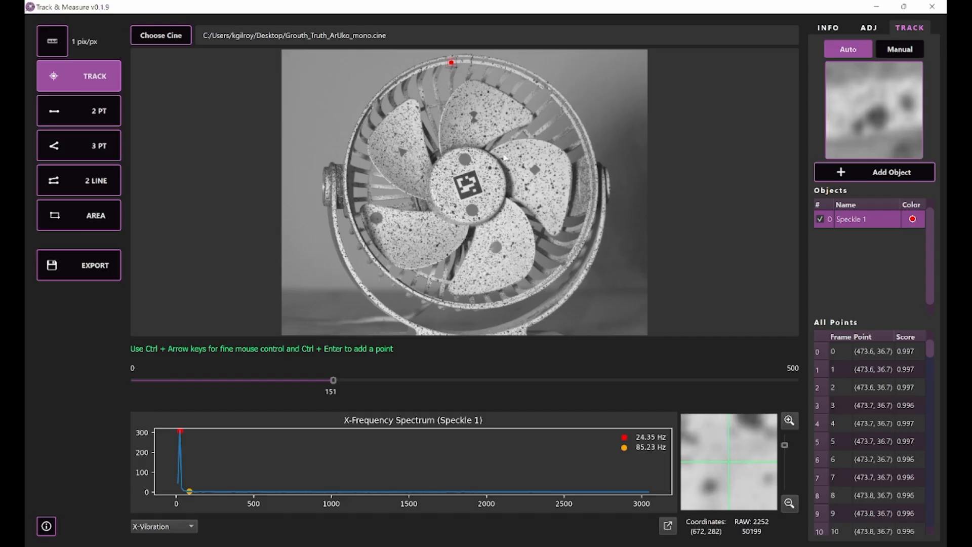
Export the tracking data to the Desktop as a CSV file named Vibe.
click(104, 270)
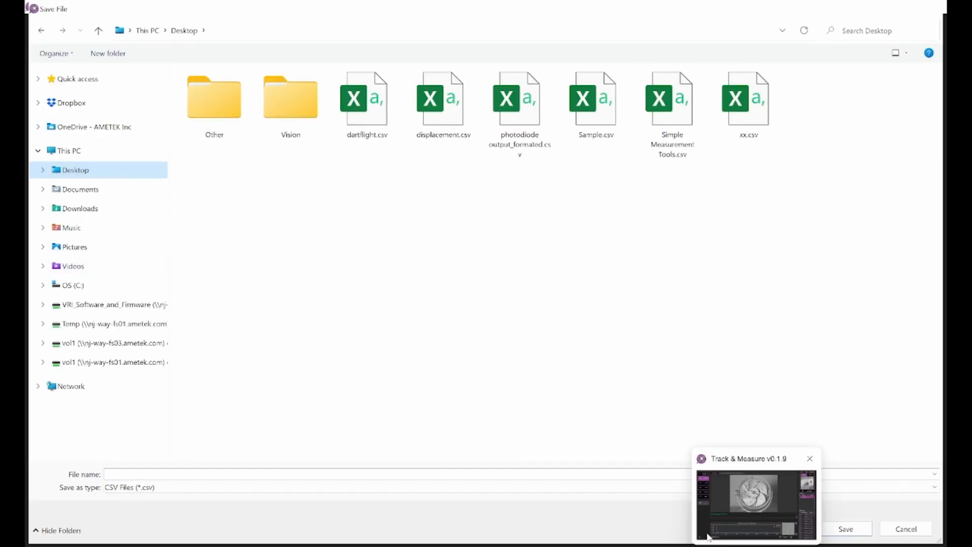
click(708, 537)
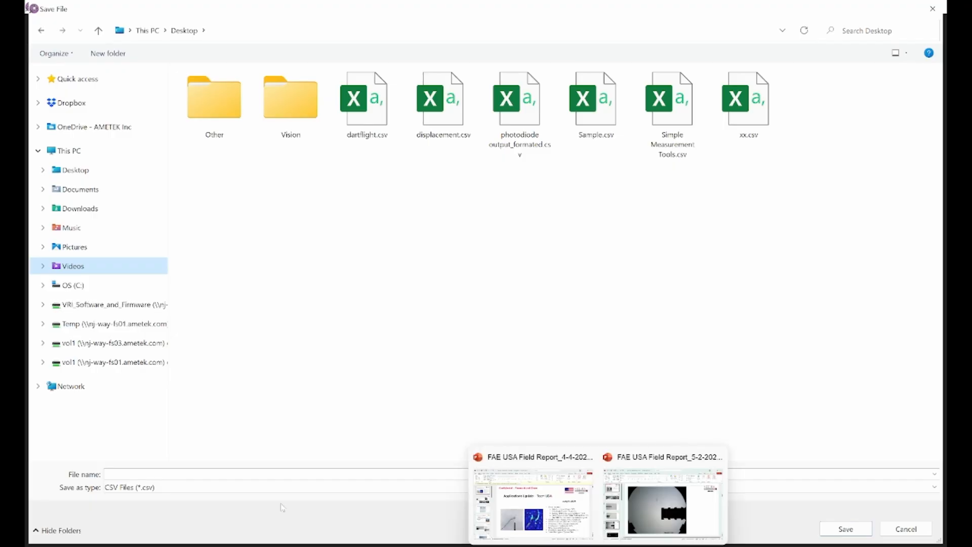
click(283, 472)
text(Vibe)
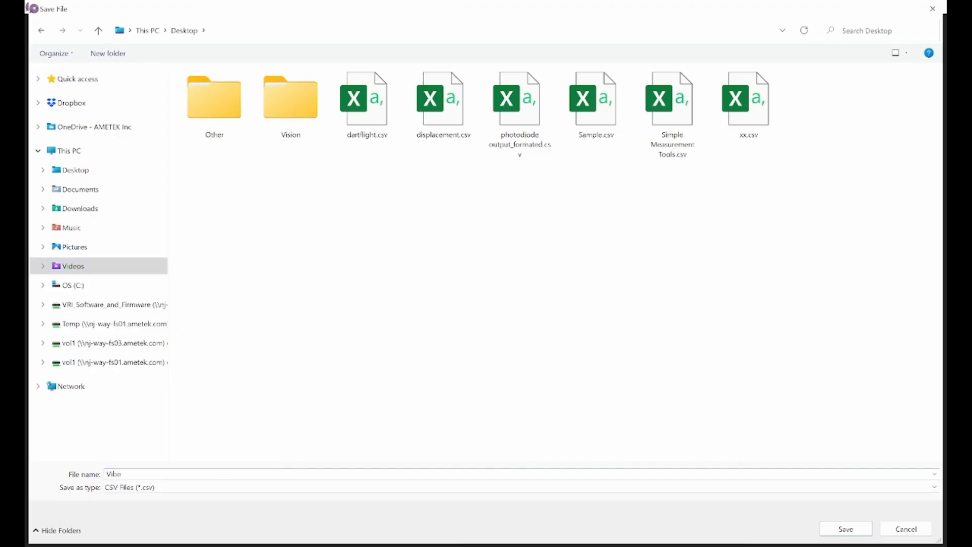
key(Return)
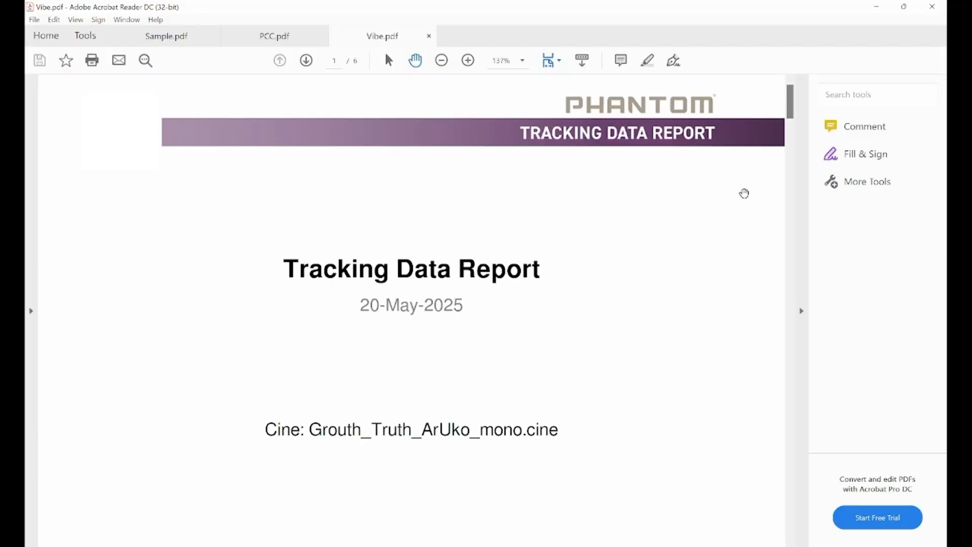
Examine Speckle 1's object info and kinematic graphs in the Vibe.pdf tracking data report.
drag(795, 102, 795, 291)
click(801, 311)
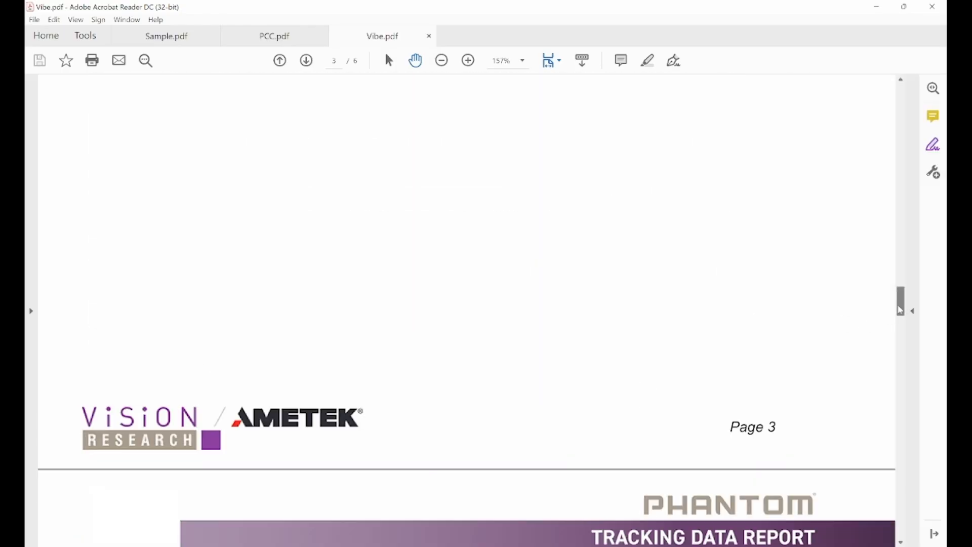
scroll(844, 322, down, 8)
ctrl+scroll(754, 335, down, 2)
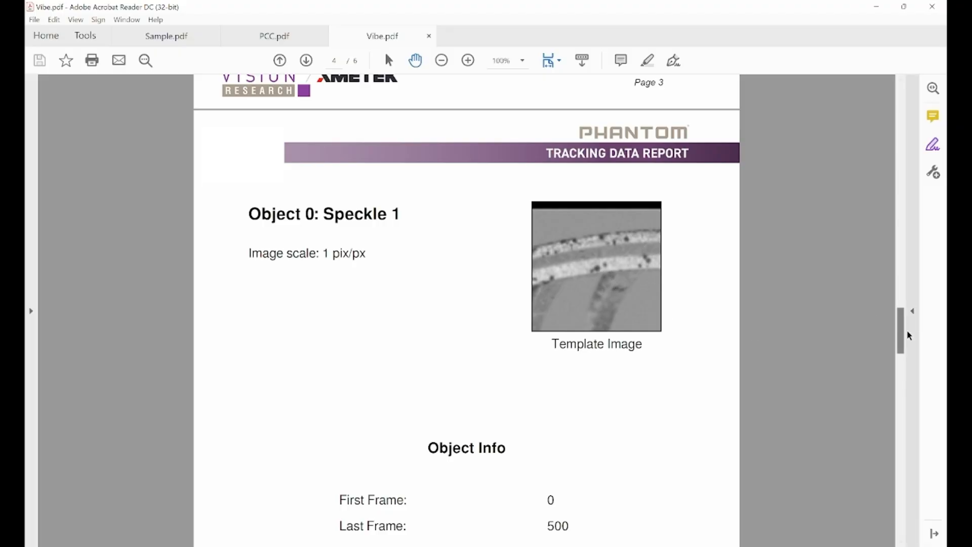
drag(903, 330, 902, 353)
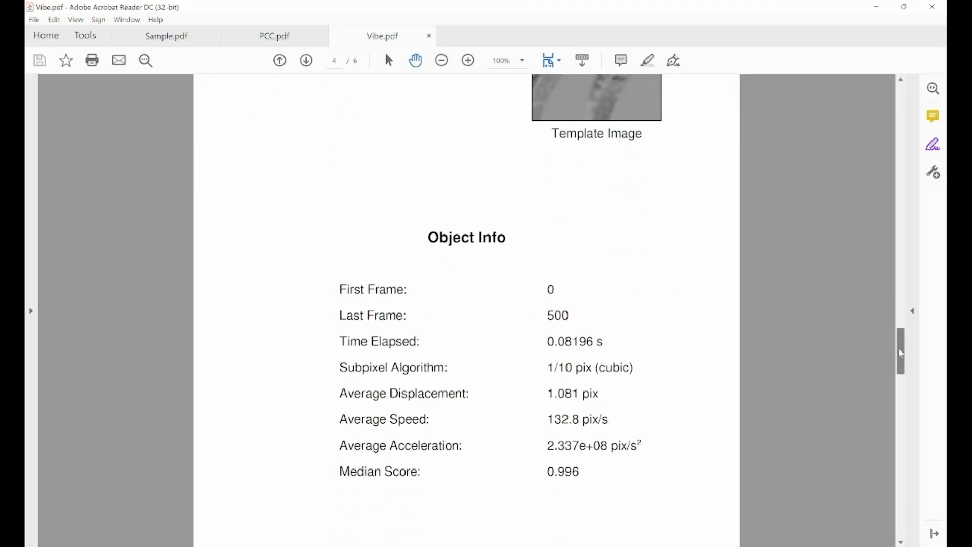
drag(902, 352, 902, 408)
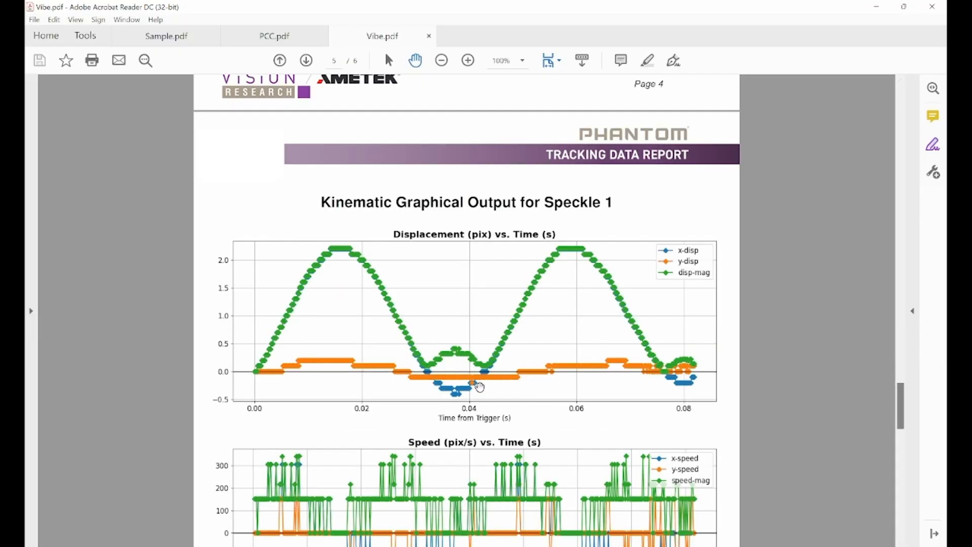
Examine the X- and Y-frequency spectra on the report's last page, then close all open PDF documents.
drag(903, 398, 905, 489)
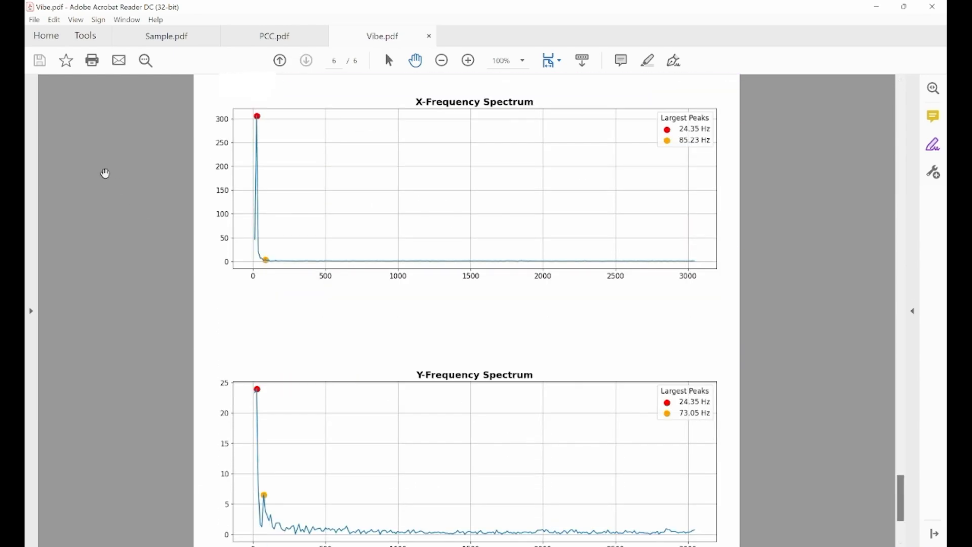
scroll(907, 483, up, 3)
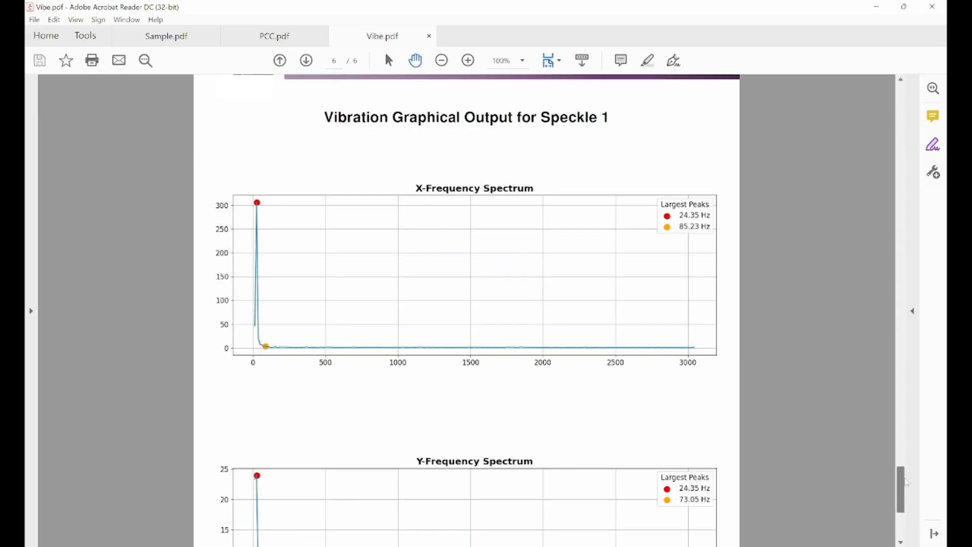
scroll(908, 482, down, 3)
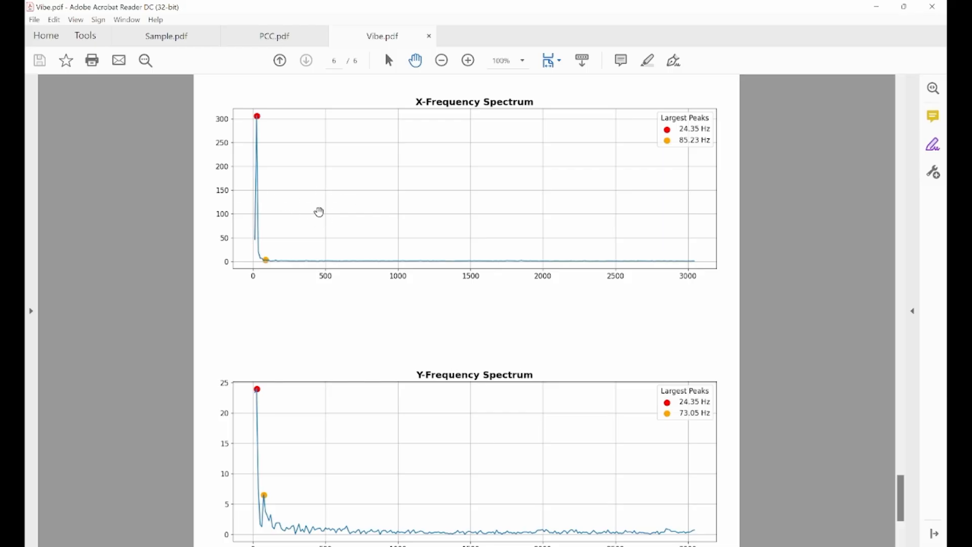
scroll(404, 362, down, 3)
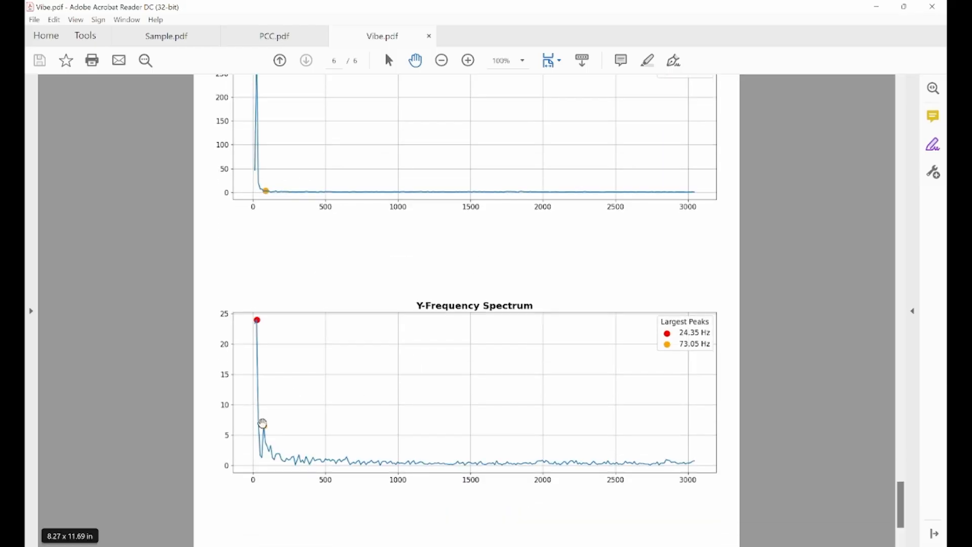
scroll(494, 432, up, 3)
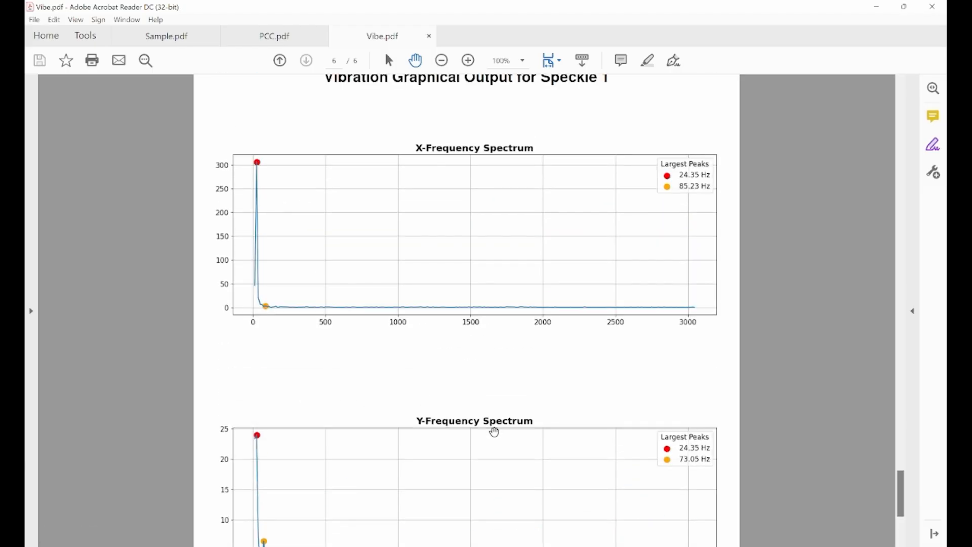
scroll(494, 432, down, 6)
scroll(495, 432, up, 6)
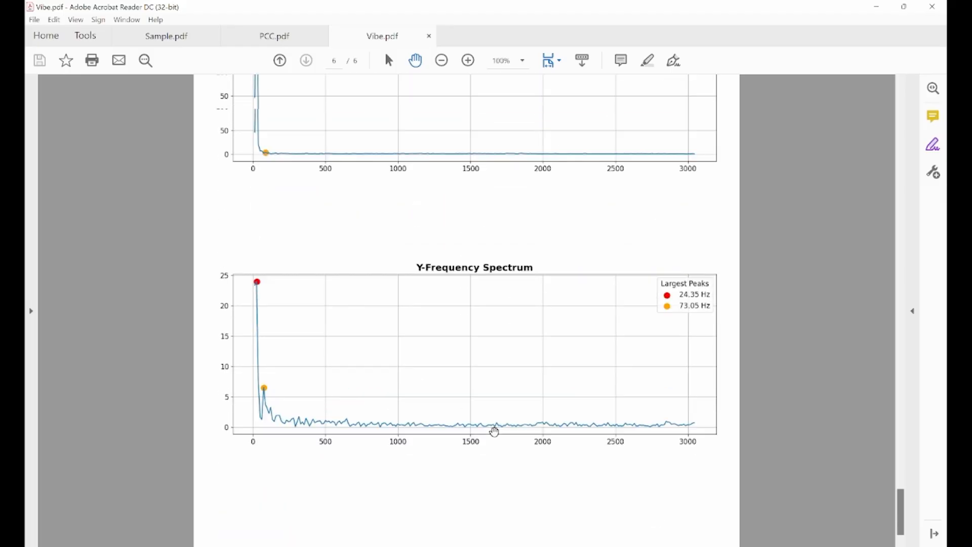
click(936, 9)
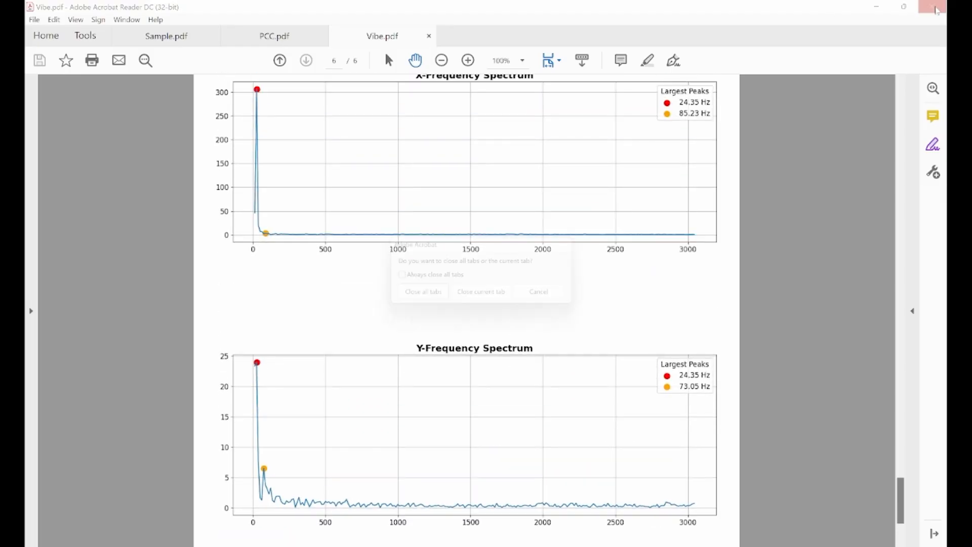
click(420, 298)
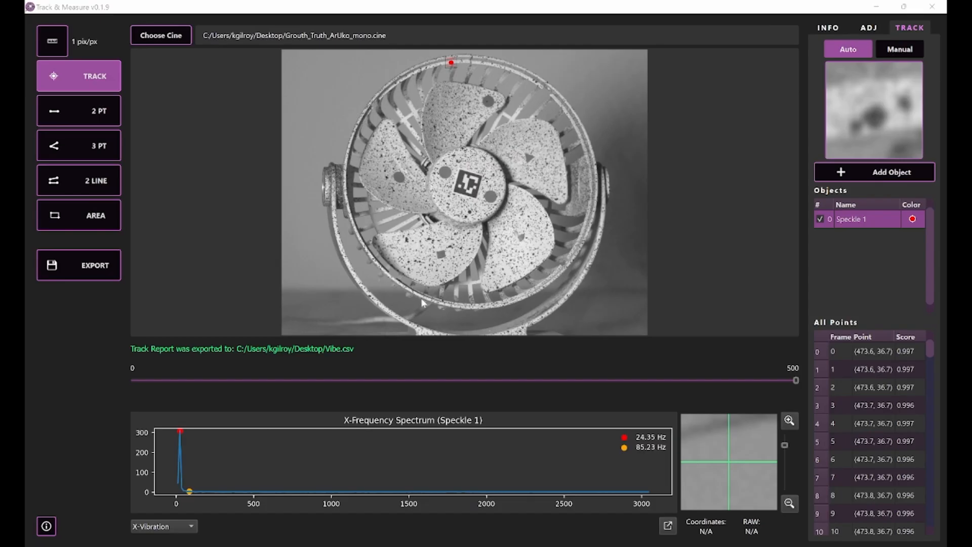